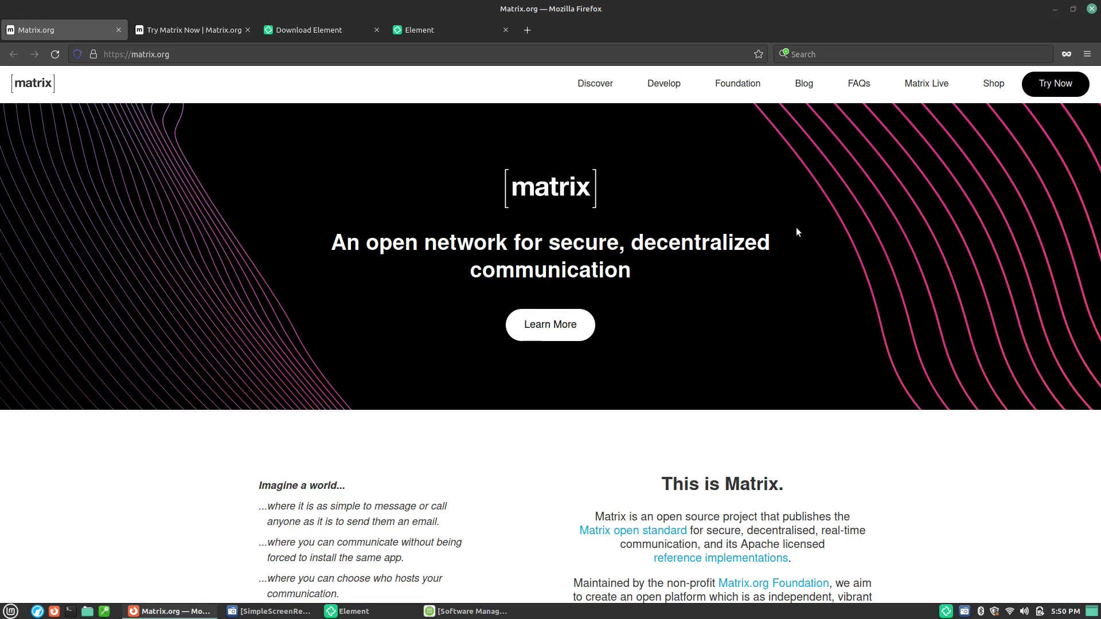
Examine the introduction and support sections of the Matrix.org home page
{"action": "scroll", "coordinate": [906, 234], "scroll_direction": "down", "scroll_amount": 5}
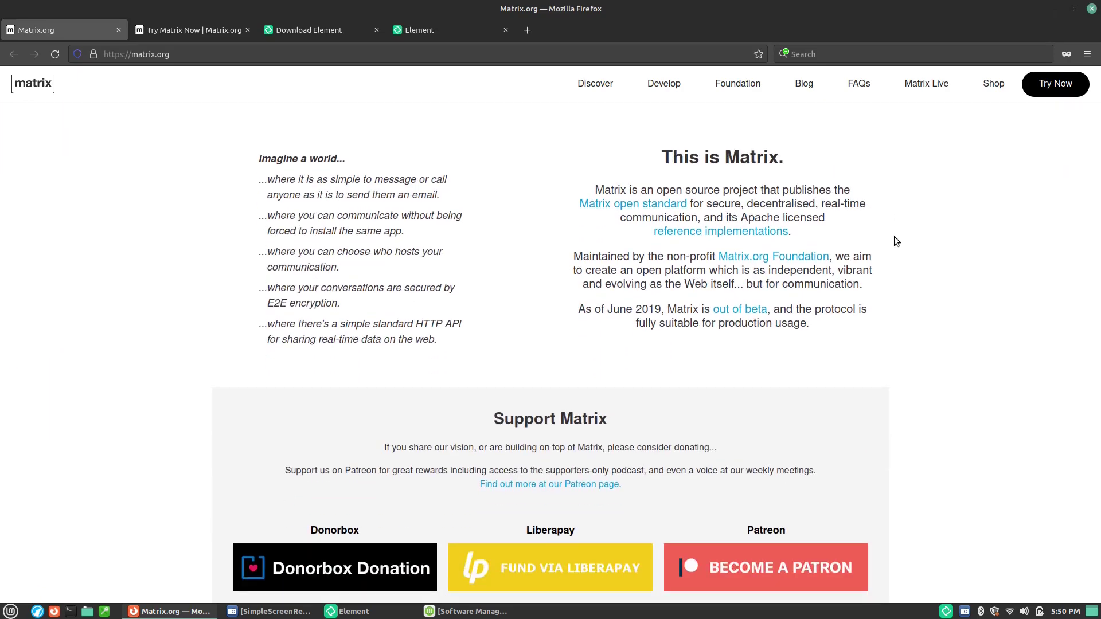
{"action": "scroll", "coordinate": [894, 238], "scroll_direction": "up", "scroll_amount": 5}
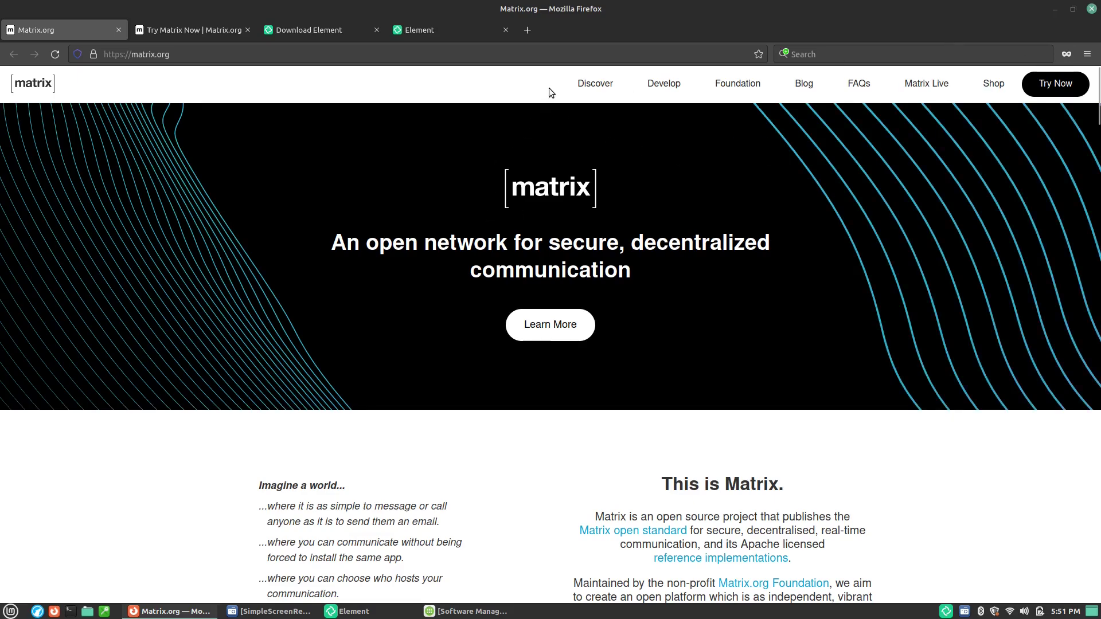
{"action": "scroll", "coordinate": [659, 184], "scroll_direction": "down", "scroll_amount": 3}
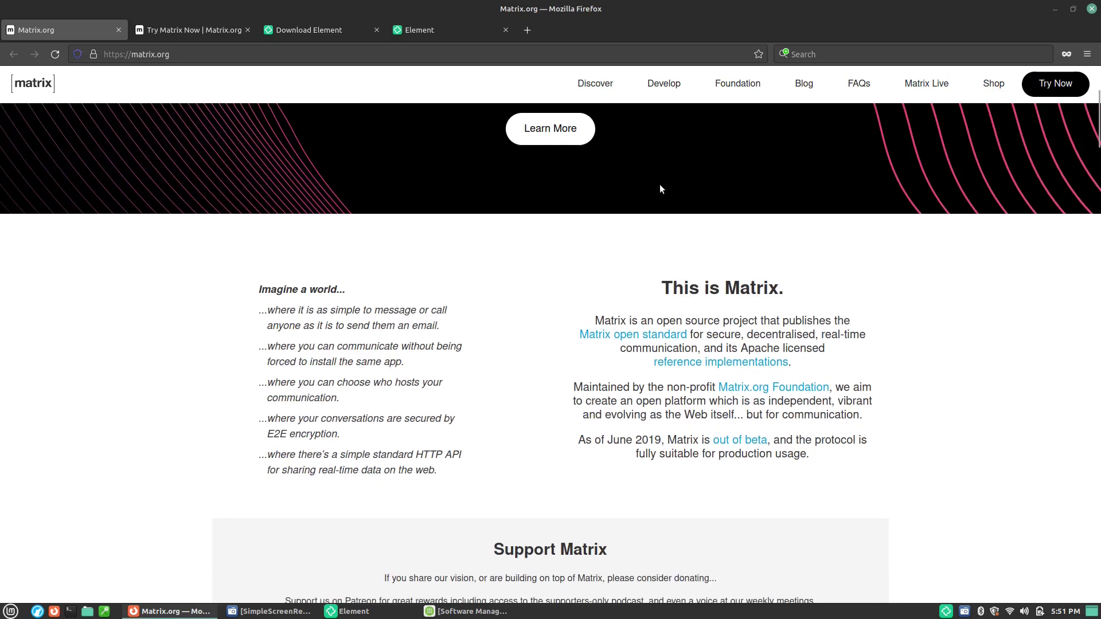
{"action": "scroll", "coordinate": [659, 184], "scroll_direction": "up", "scroll_amount": 3}
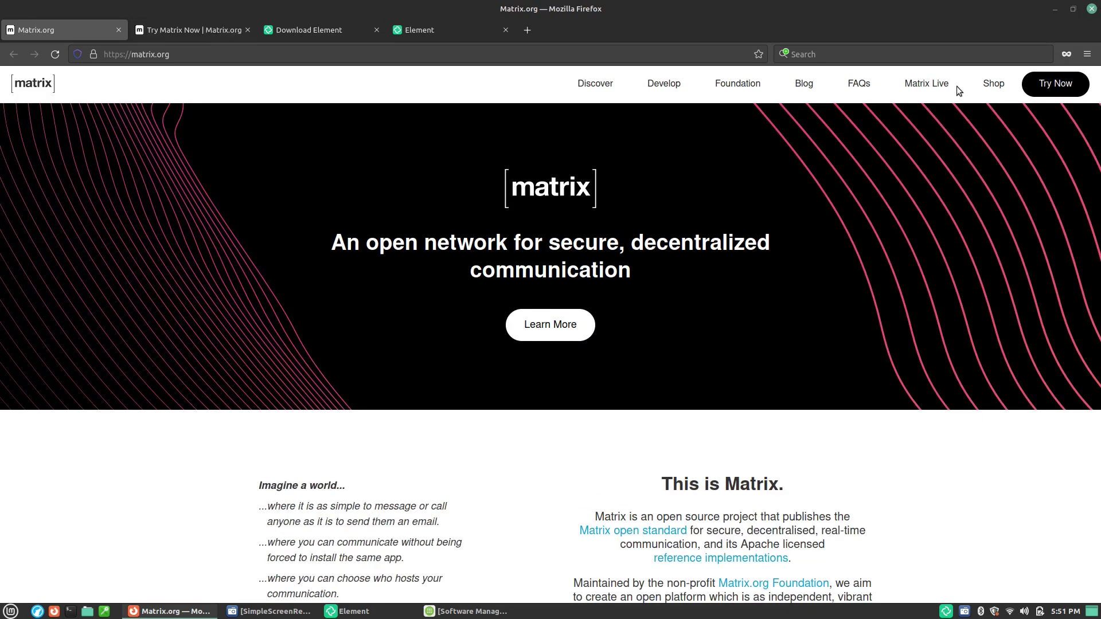
Open the Try Matrix Now page and examine the featured clients, project filters and Clients list
{"action": "key", "text": "ctrl+Tab"}
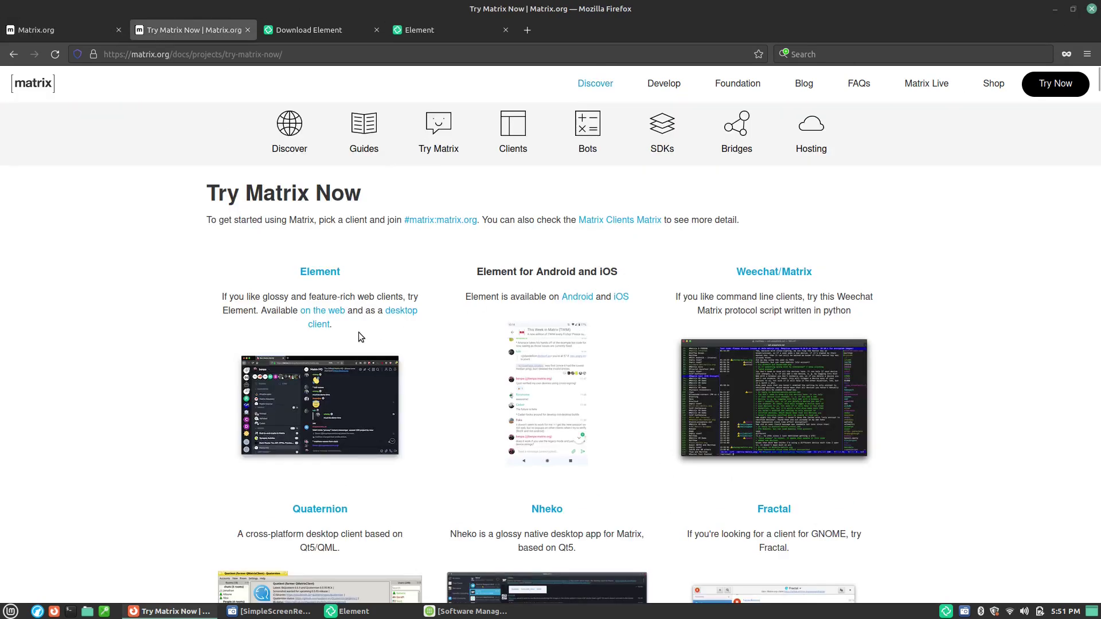
{"action": "scroll", "coordinate": [426, 350], "scroll_direction": "down", "scroll_amount": 2}
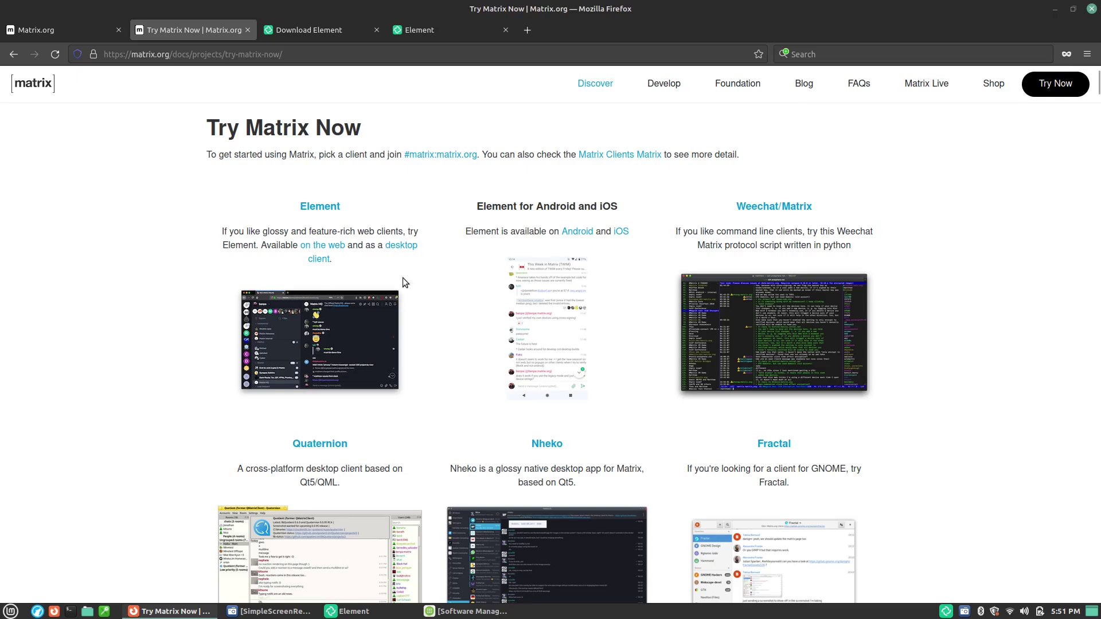
{"action": "scroll", "coordinate": [559, 187], "scroll_direction": "down", "scroll_amount": 5}
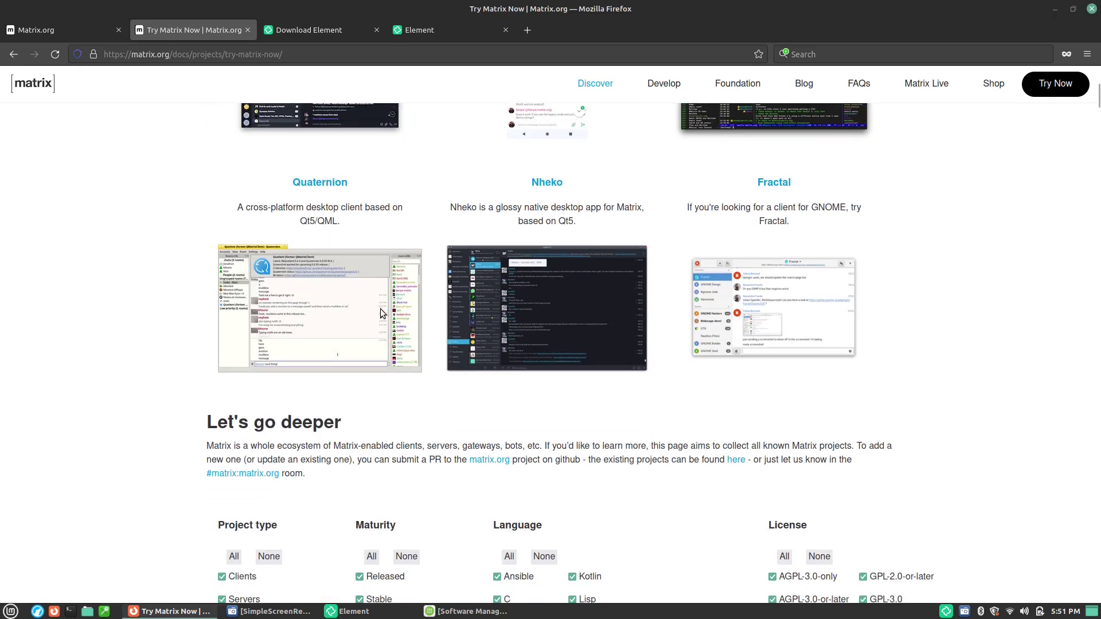
{"action": "scroll", "coordinate": [820, 207], "scroll_direction": "up", "scroll_amount": 6}
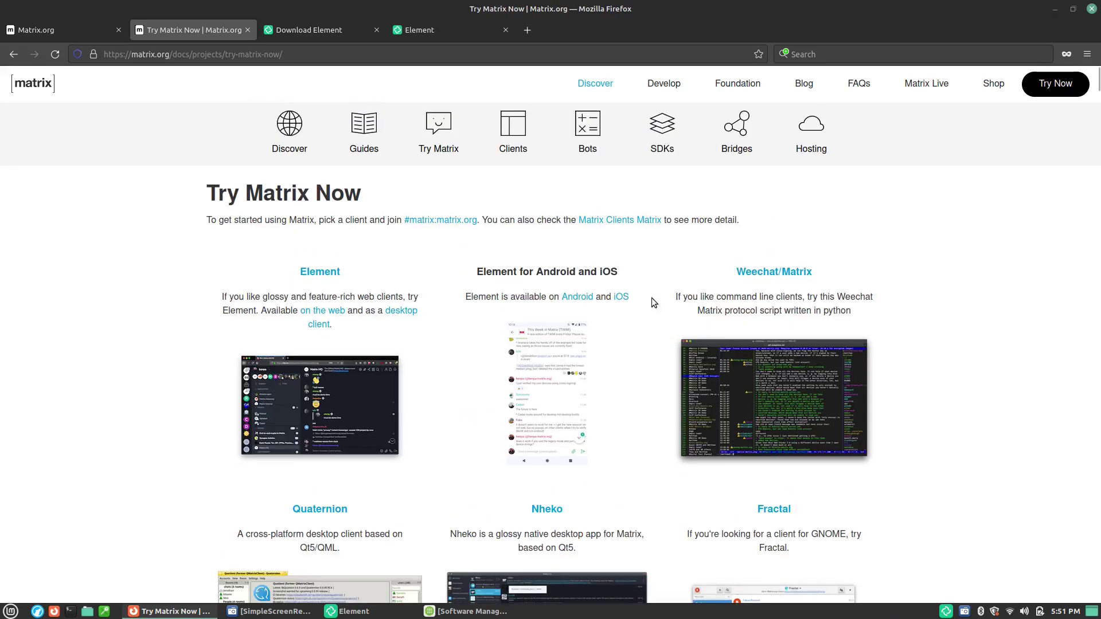
{"action": "scroll", "coordinate": [494, 351], "scroll_direction": "down", "scroll_amount": 7}
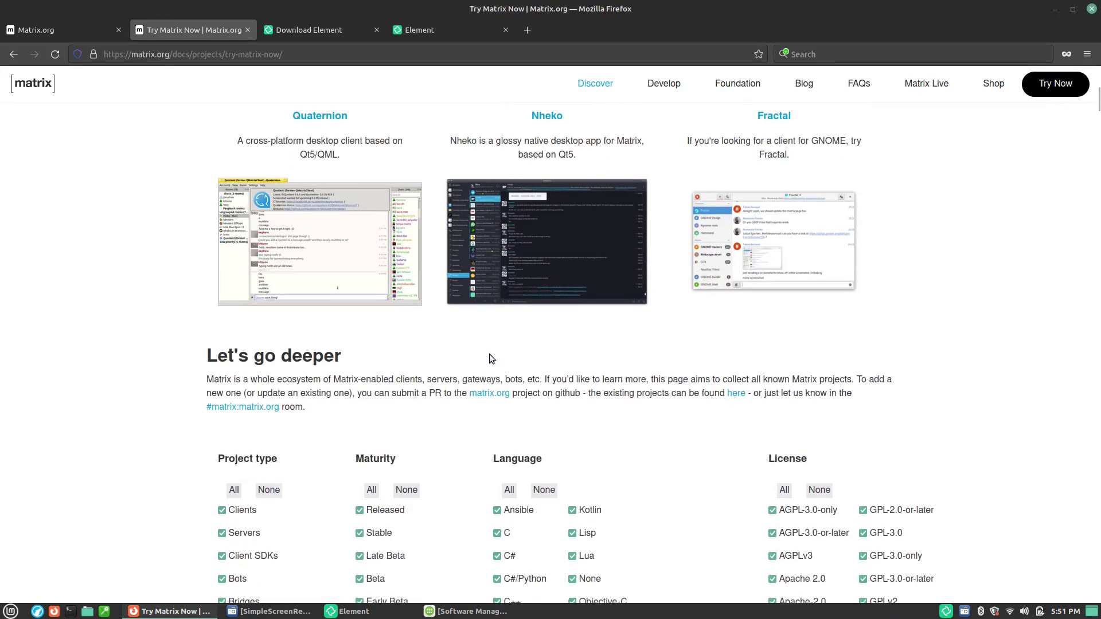
{"action": "scroll", "coordinate": [489, 357], "scroll_direction": "down", "scroll_amount": 5}
{"action": "scroll", "coordinate": [901, 287], "scroll_direction": "down", "scroll_amount": 7}
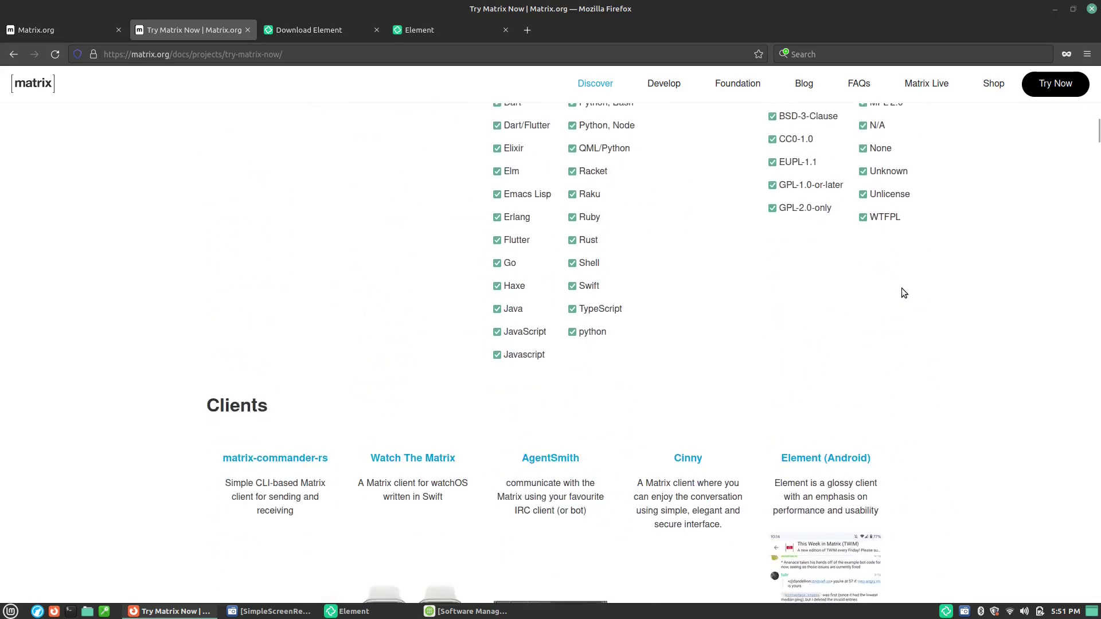
{"action": "scroll", "coordinate": [903, 290], "scroll_direction": "up", "scroll_amount": 16}
{"action": "scroll", "coordinate": [897, 303], "scroll_direction": "down", "scroll_amount": 6}
{"action": "scroll", "coordinate": [896, 312], "scroll_direction": "down", "scroll_amount": 11}
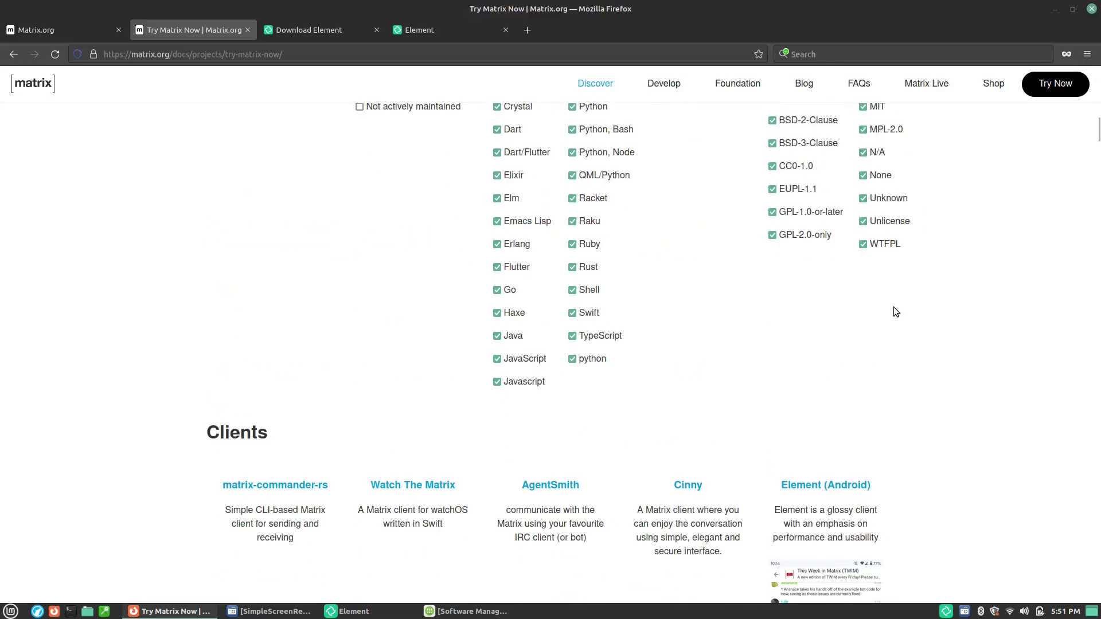
{"action": "scroll", "coordinate": [895, 312], "scroll_direction": "down", "scroll_amount": 14}
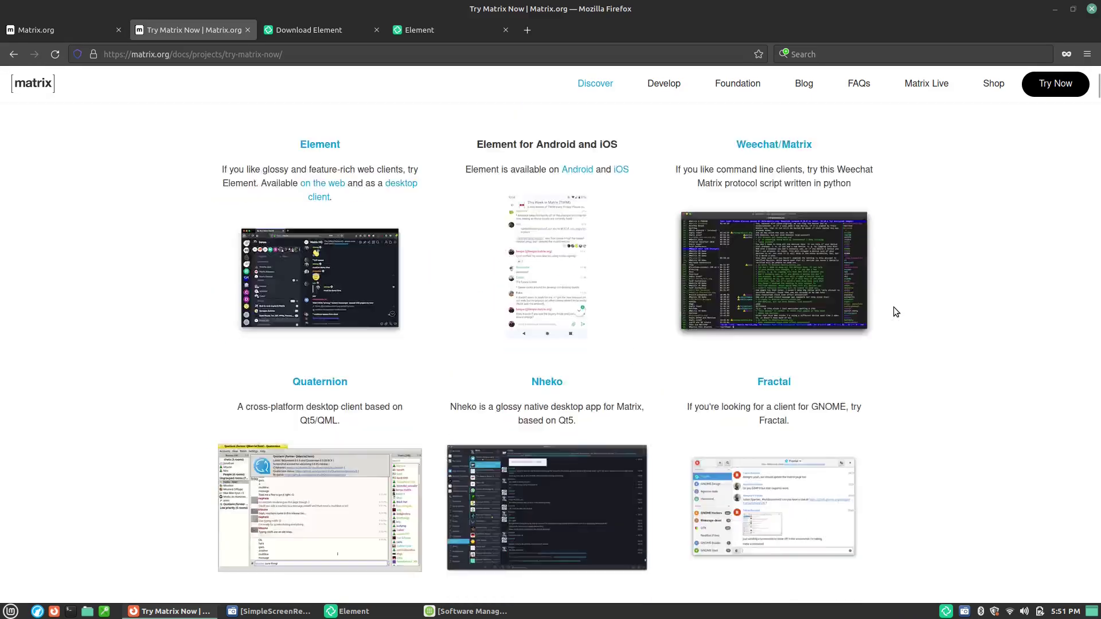
{"action": "scroll", "coordinate": [895, 312], "scroll_direction": "up", "scroll_amount": 18}
{"action": "scroll", "coordinate": [895, 312], "scroll_direction": "down", "scroll_amount": 6}
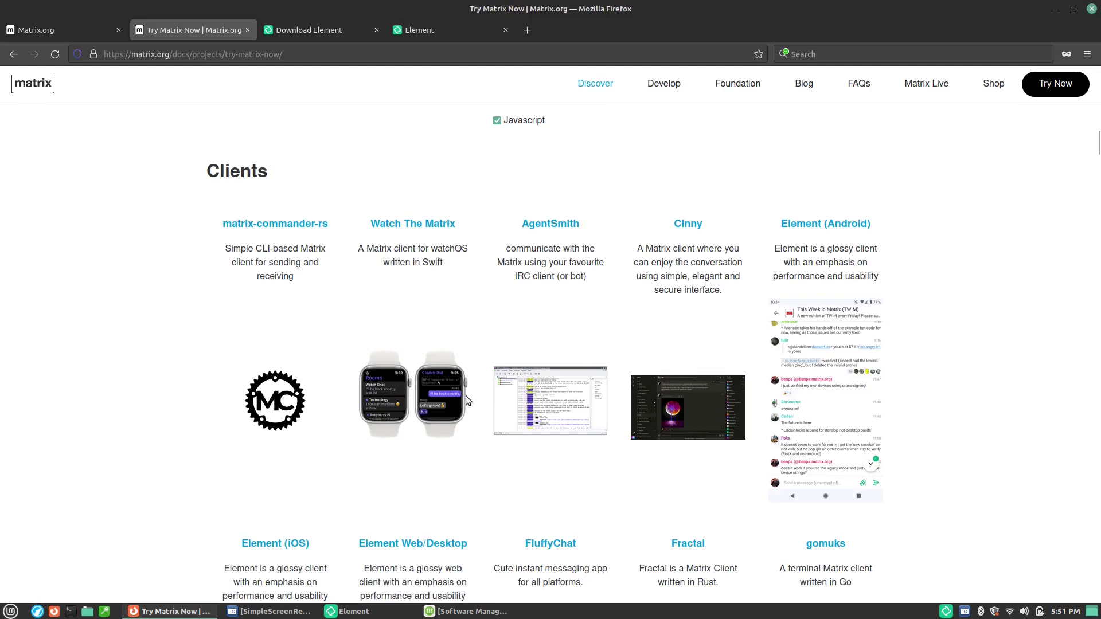
{"action": "scroll", "coordinate": [502, 423], "scroll_direction": "up", "scroll_amount": 15}
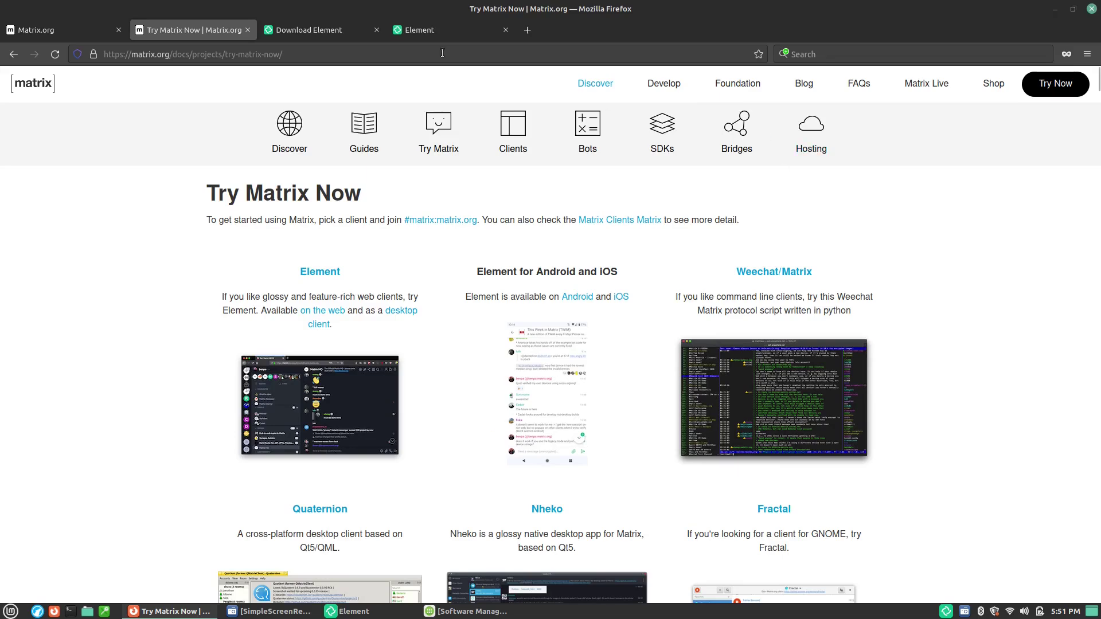
Move the Element web app tab ahead of the Download Element tab and view its welcome page
{"action": "left_click", "coordinate": [436, 29]}
{"action": "left_click_drag", "start_coordinate": [435, 30], "coordinate": [308, 22]}
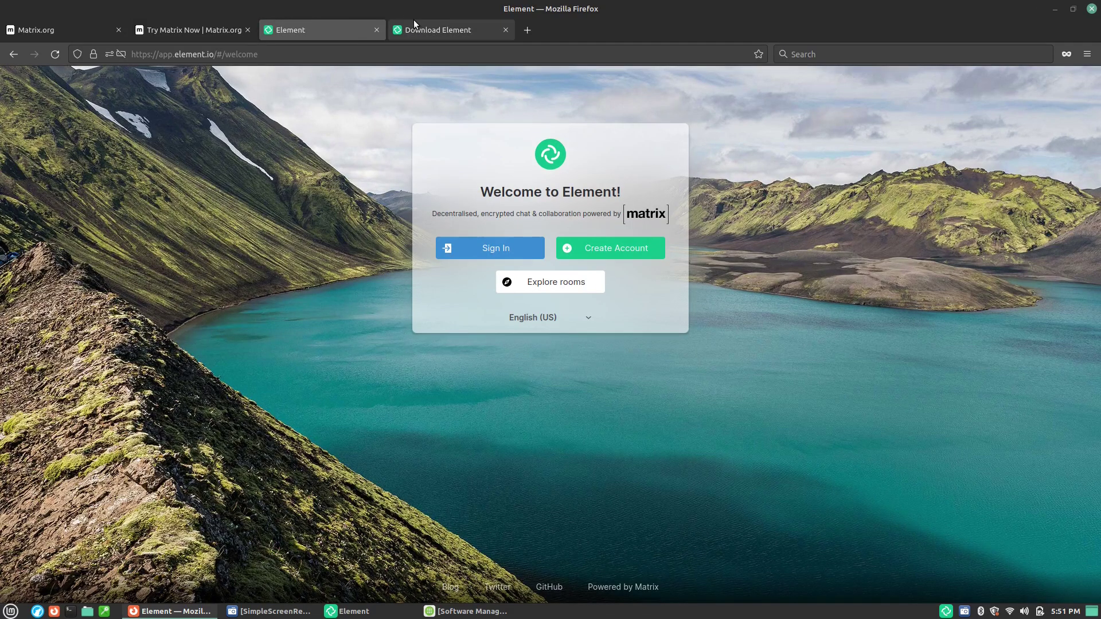
{"action": "left_click", "coordinate": [416, 21]}
{"action": "left_click", "coordinate": [321, 31]}
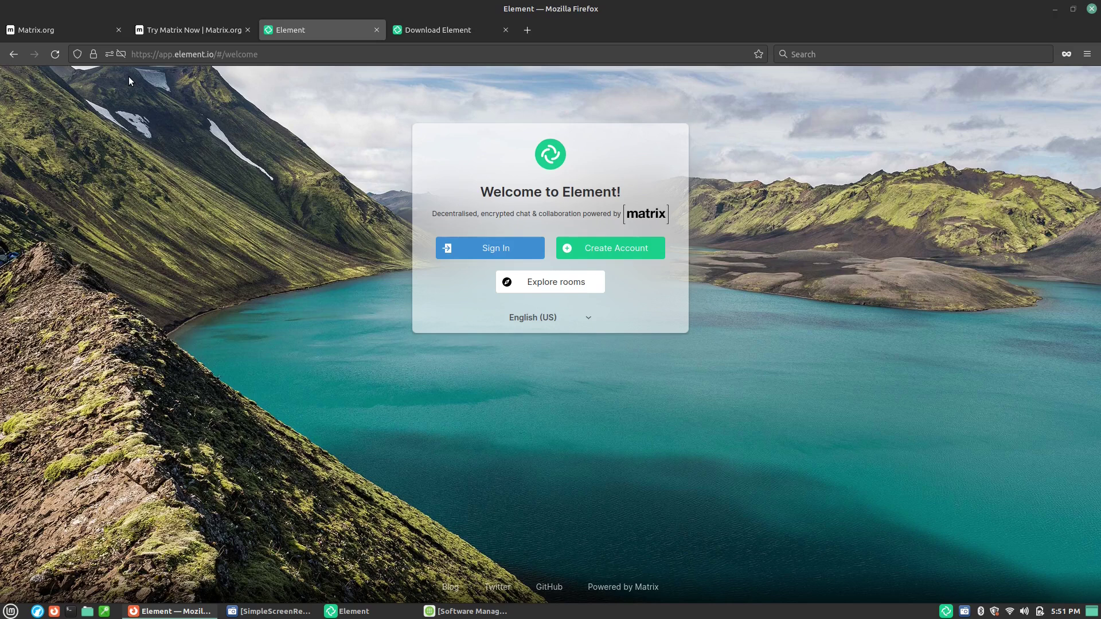
{"action": "mouse_move", "coordinate": [122, 55]}
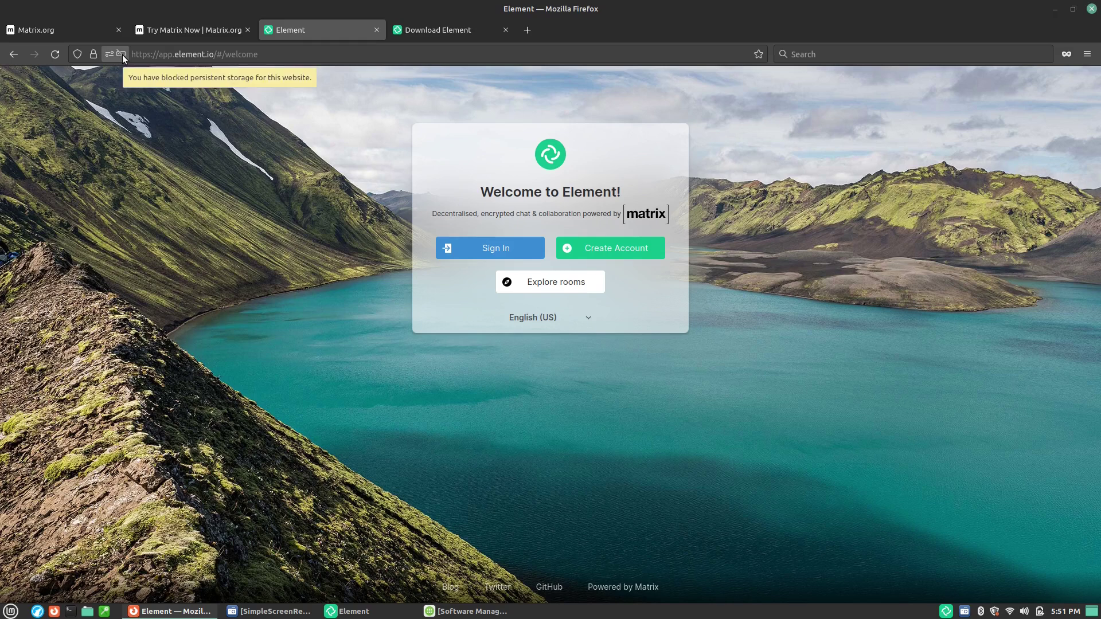
Show the Download Element page and examine the desktop options and the Debian / Ubuntu installation commands for Linux
{"action": "left_click", "coordinate": [456, 30]}
{"action": "scroll", "coordinate": [779, 265], "scroll_direction": "up", "scroll_amount": 1}
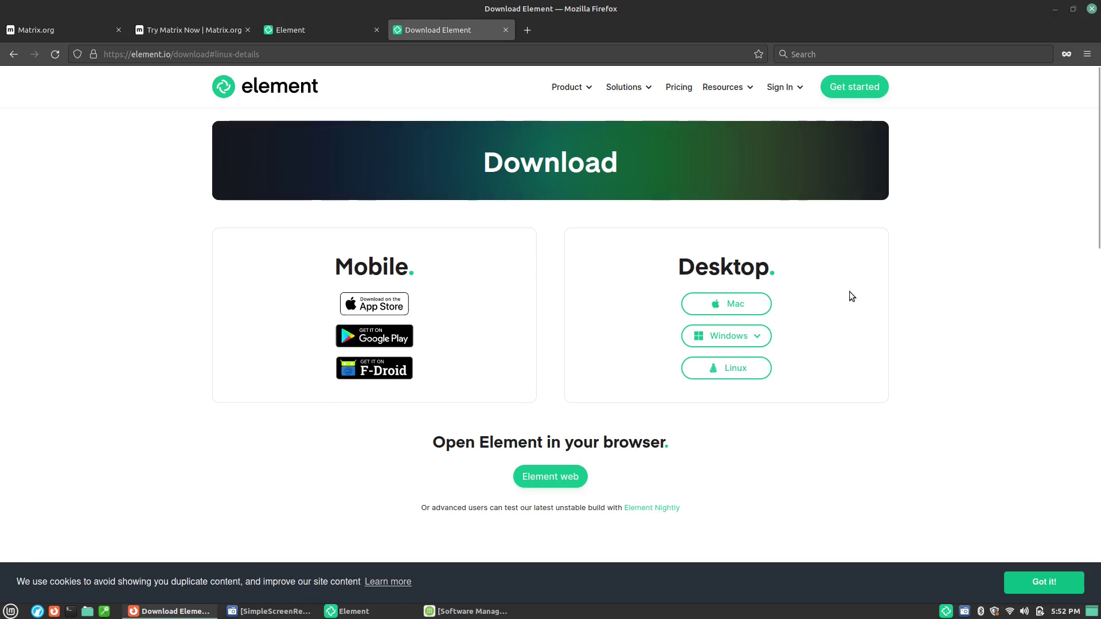
{"action": "left_click", "coordinate": [764, 337]}
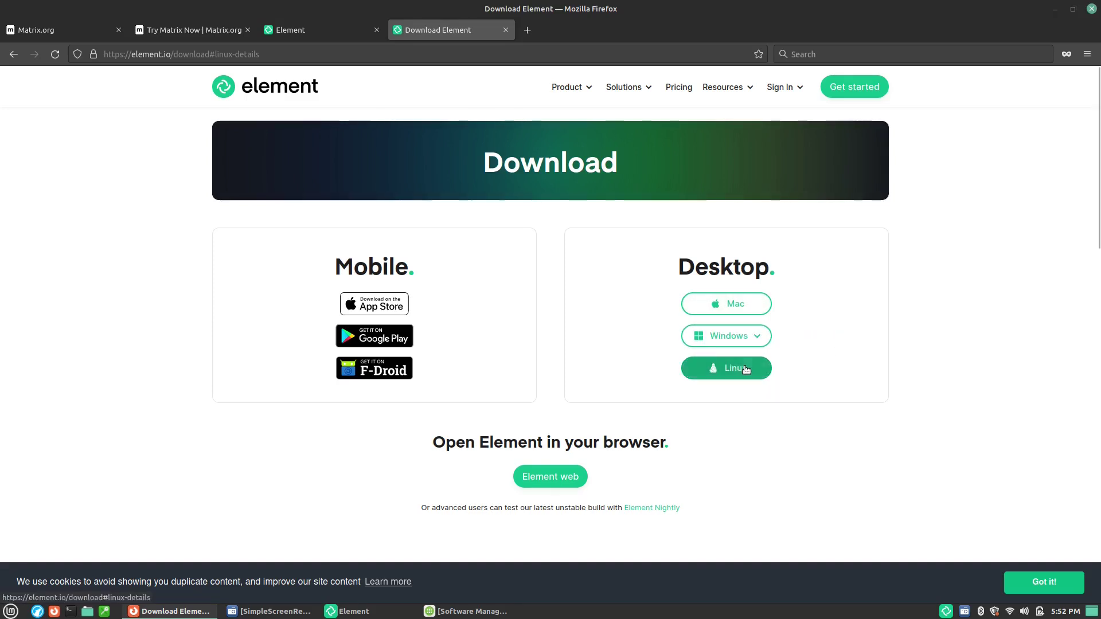
{"action": "scroll", "coordinate": [751, 368], "scroll_direction": "down", "scroll_amount": 5}
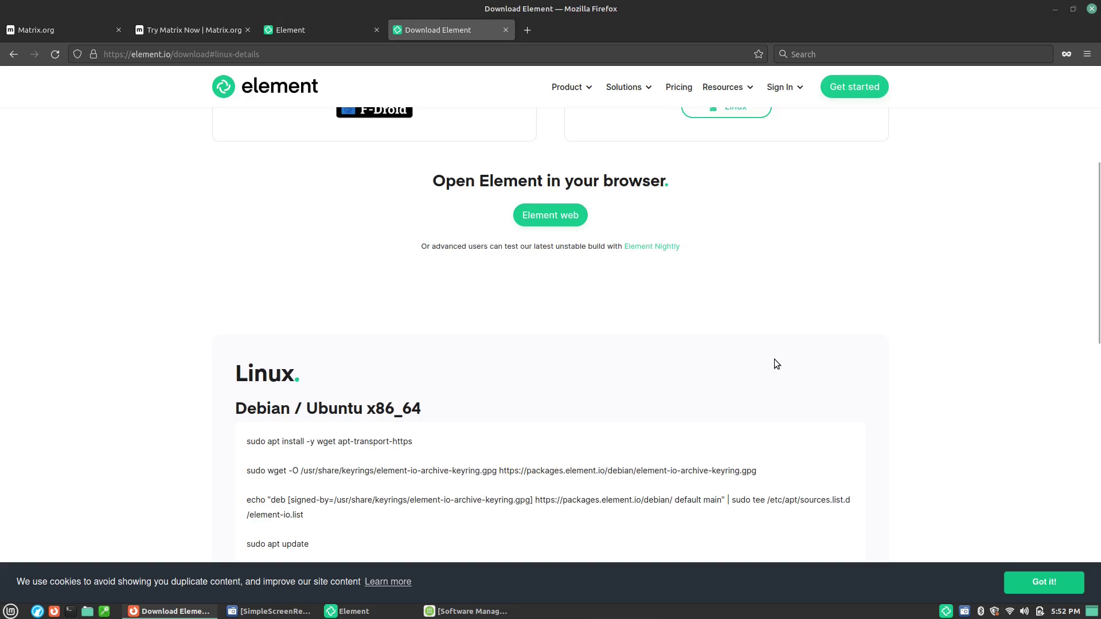
{"action": "scroll", "coordinate": [774, 358], "scroll_direction": "down", "scroll_amount": 5}
{"action": "scroll", "coordinate": [466, 198], "scroll_direction": "up", "scroll_amount": 2}
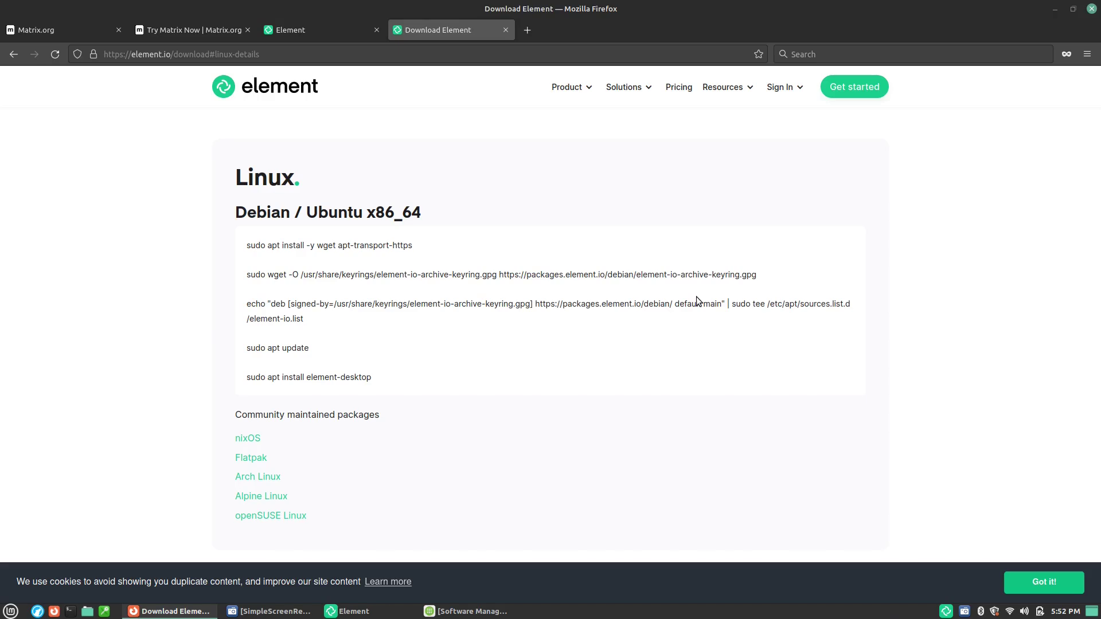
{"action": "scroll", "coordinate": [687, 303], "scroll_direction": "down", "scroll_amount": 2}
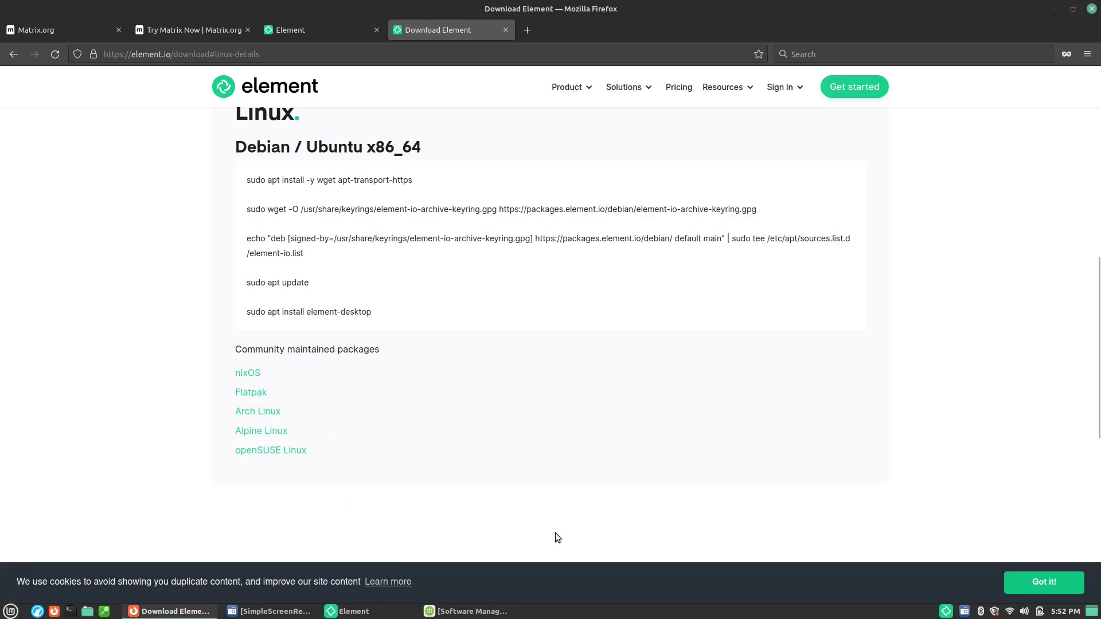
Switch to Software Manager, search for "element" and look through the results
{"action": "left_click", "coordinate": [491, 613]}
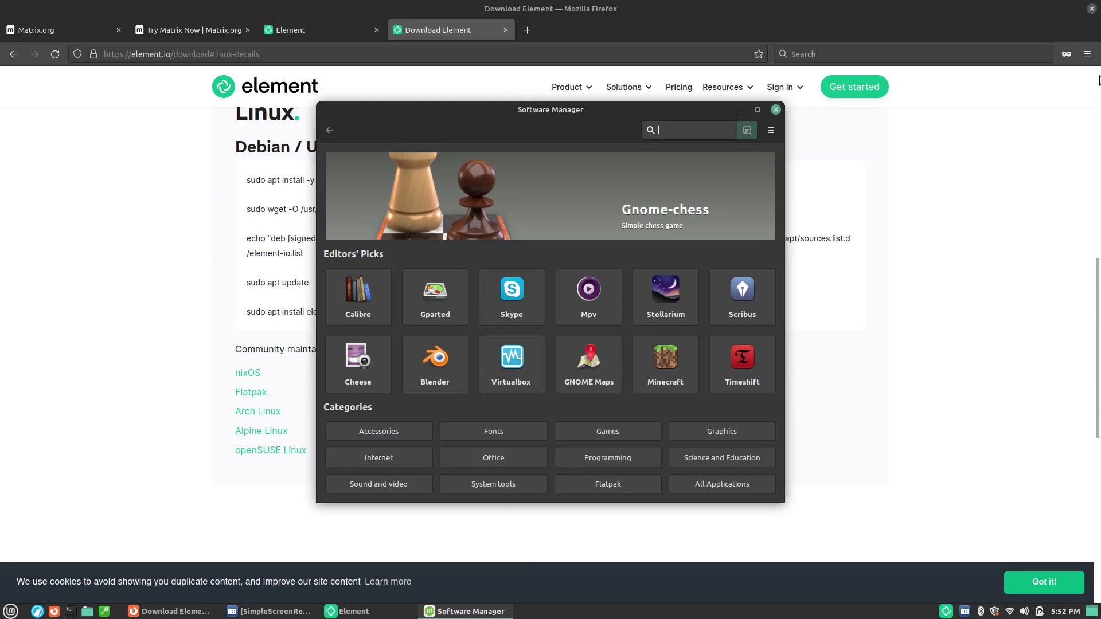
{"action": "type", "text": "element"}
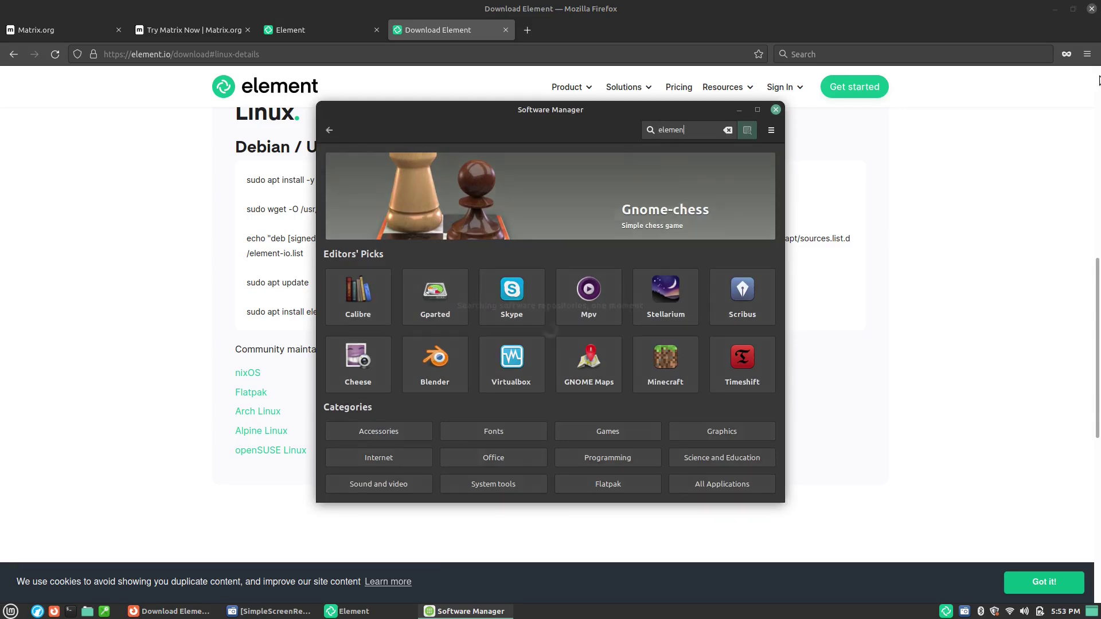
{"action": "key", "text": "Return"}
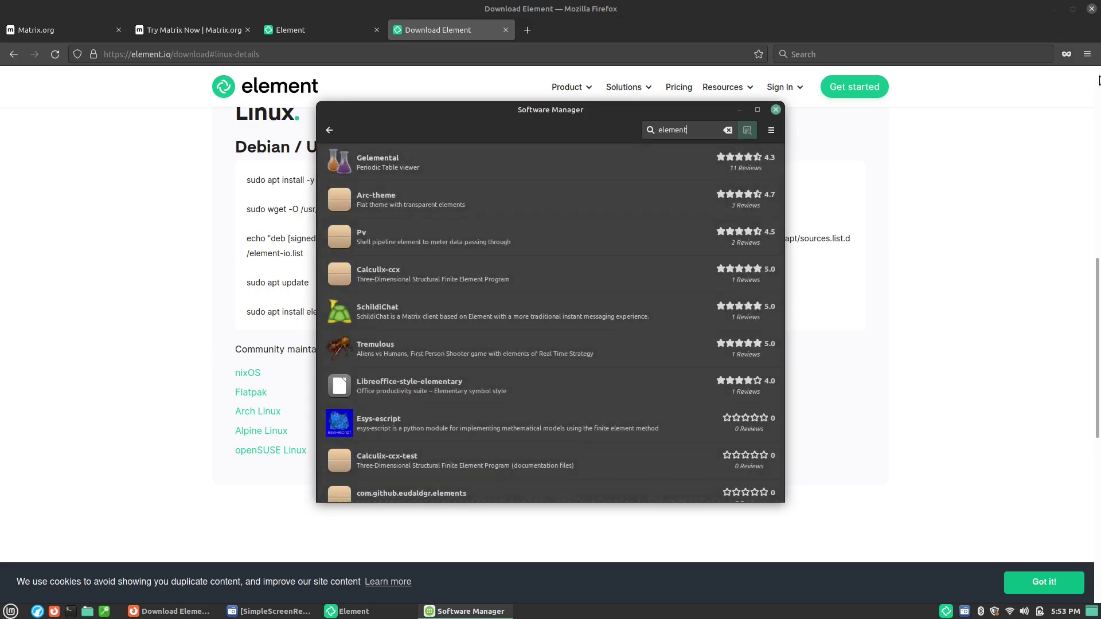
{"action": "scroll", "coordinate": [839, 175], "scroll_direction": "down", "scroll_amount": 8}
{"action": "scroll", "coordinate": [393, 333], "scroll_direction": "down", "scroll_amount": 15}
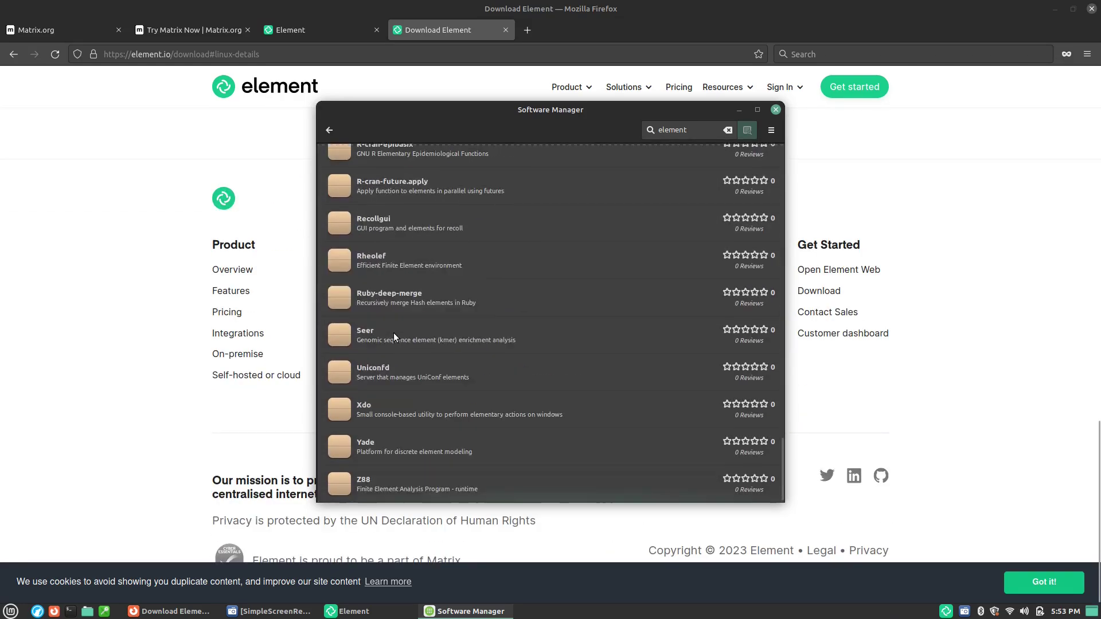
Replace the package search with "riot", check the Element entry and close Software Manager
{"action": "key", "text": "Escape"}
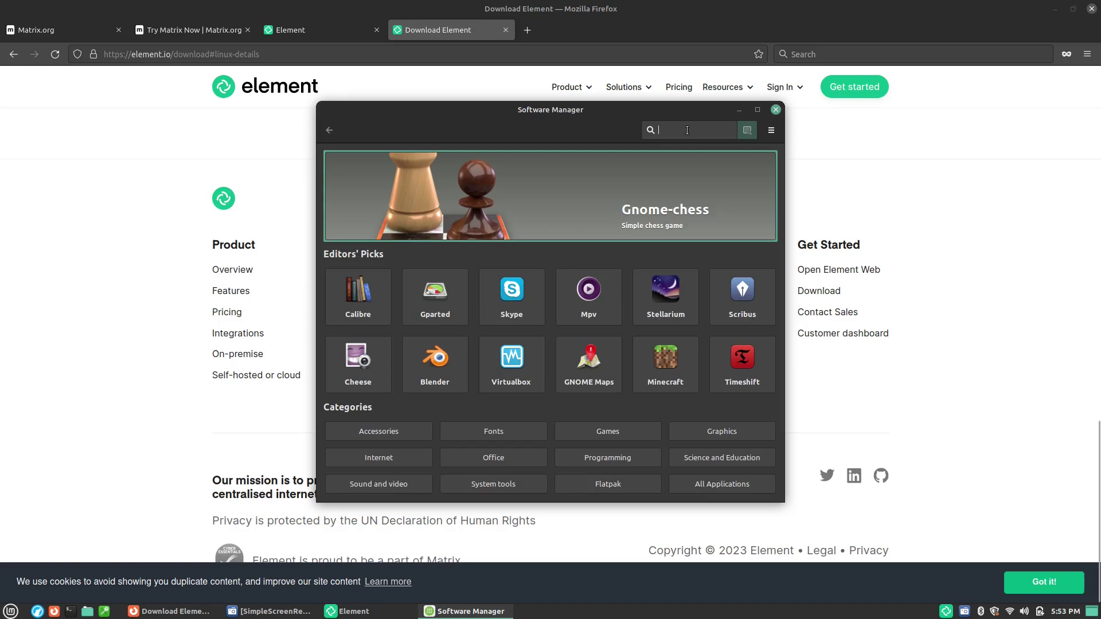
{"action": "type", "text": "riot"}
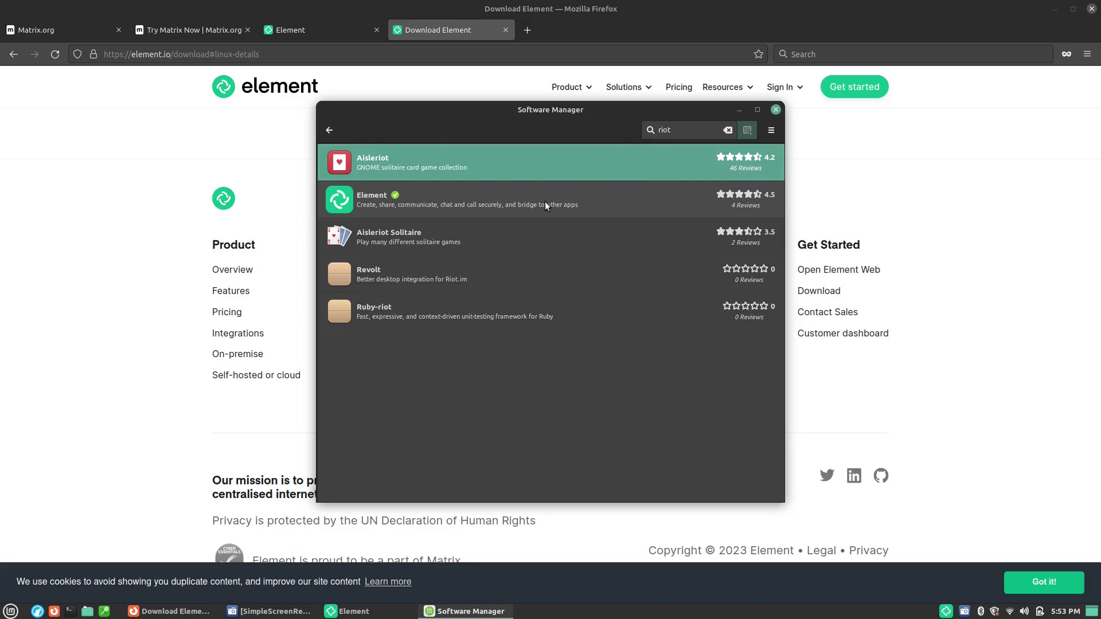
{"action": "left_click", "coordinate": [776, 110]}
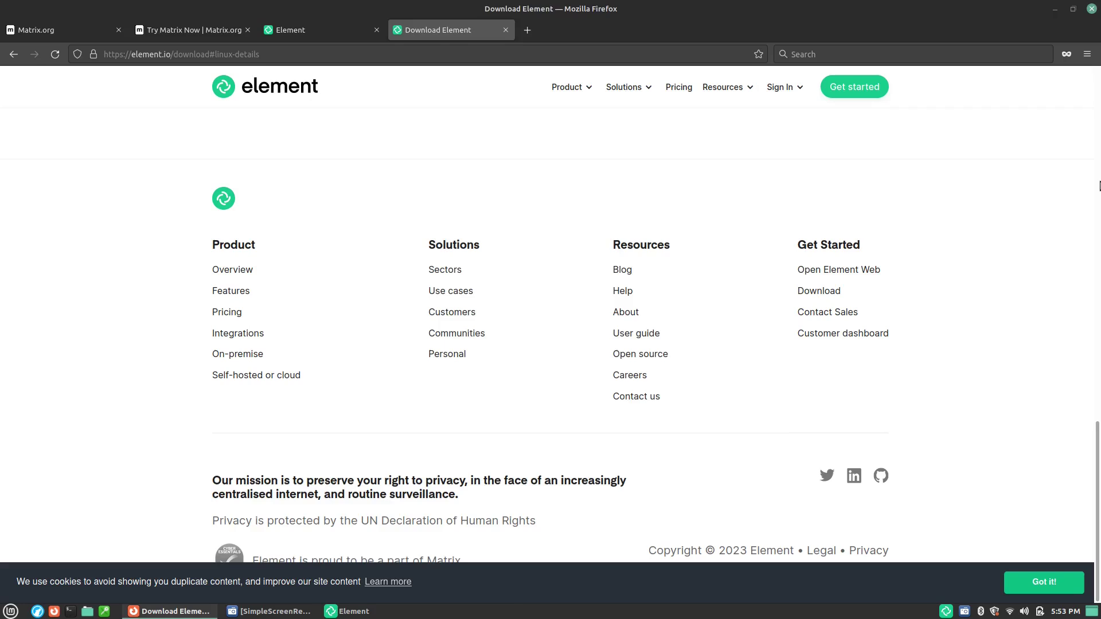
Switch to the Element desktop app and sign in on the matrix.org homeserver with the account's username and password
{"action": "scroll", "coordinate": [929, 218], "scroll_direction": "up", "scroll_amount": 7}
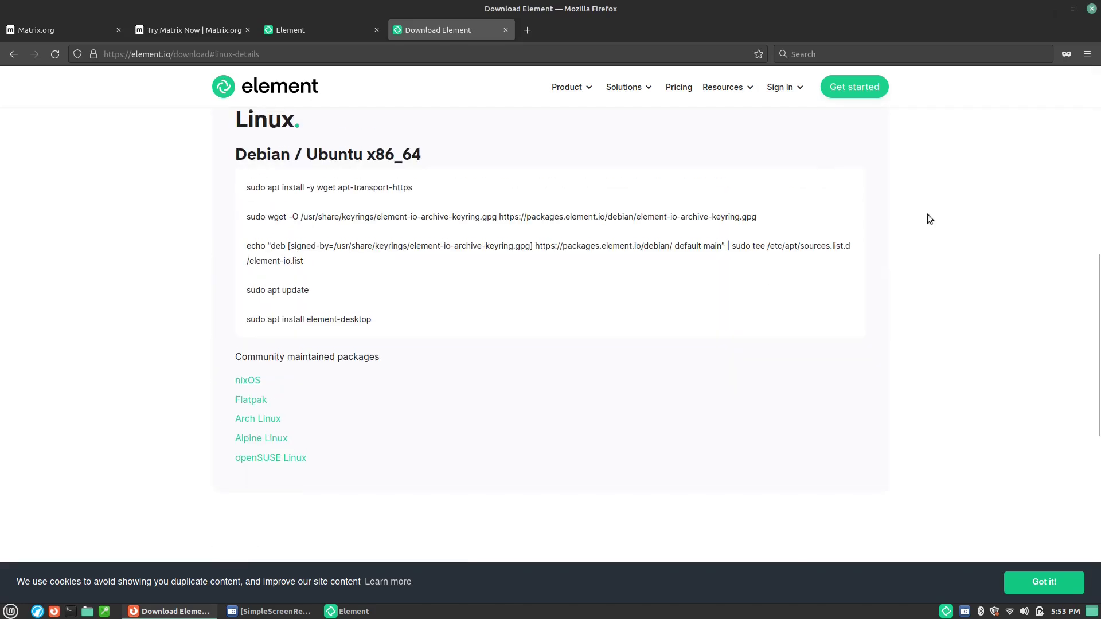
{"action": "left_click", "coordinate": [366, 610]}
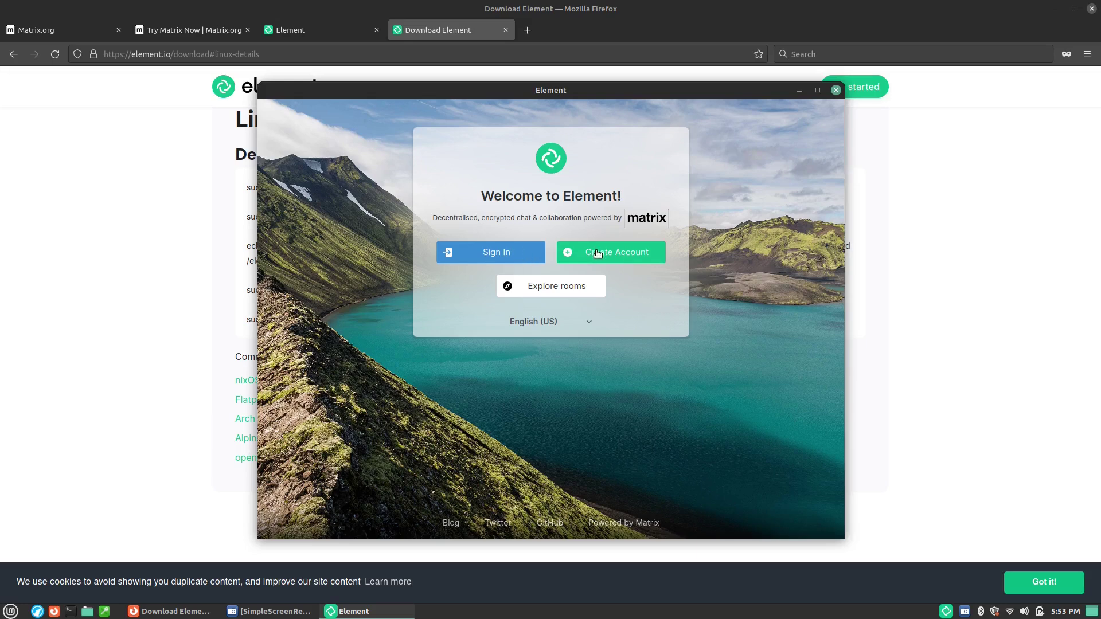
{"action": "left_click", "coordinate": [503, 255]}
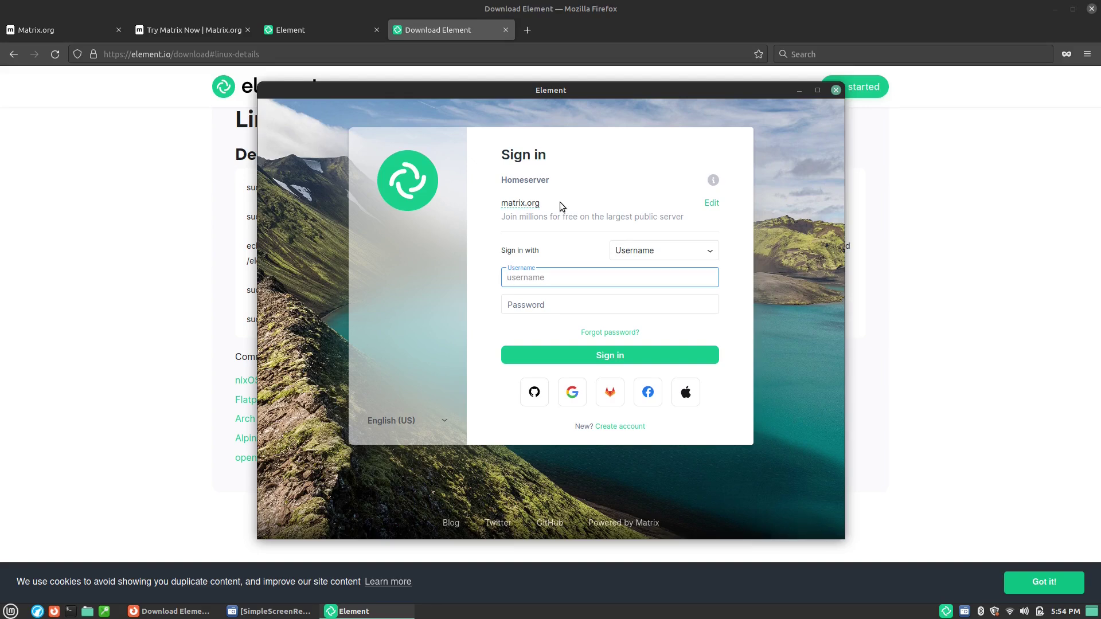
{"action": "type", "text": "westernmtnweb"}
{"action": "left_click", "coordinate": [548, 306]}
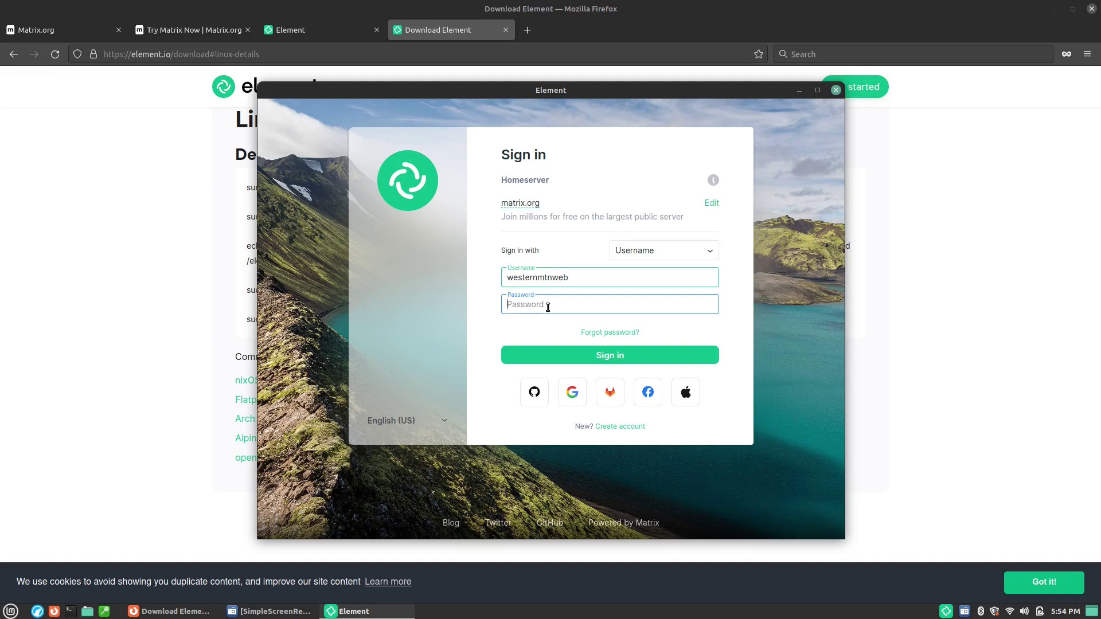
{"action": "key", "text": "ctrl+v"}
{"action": "key", "text": "Return"}
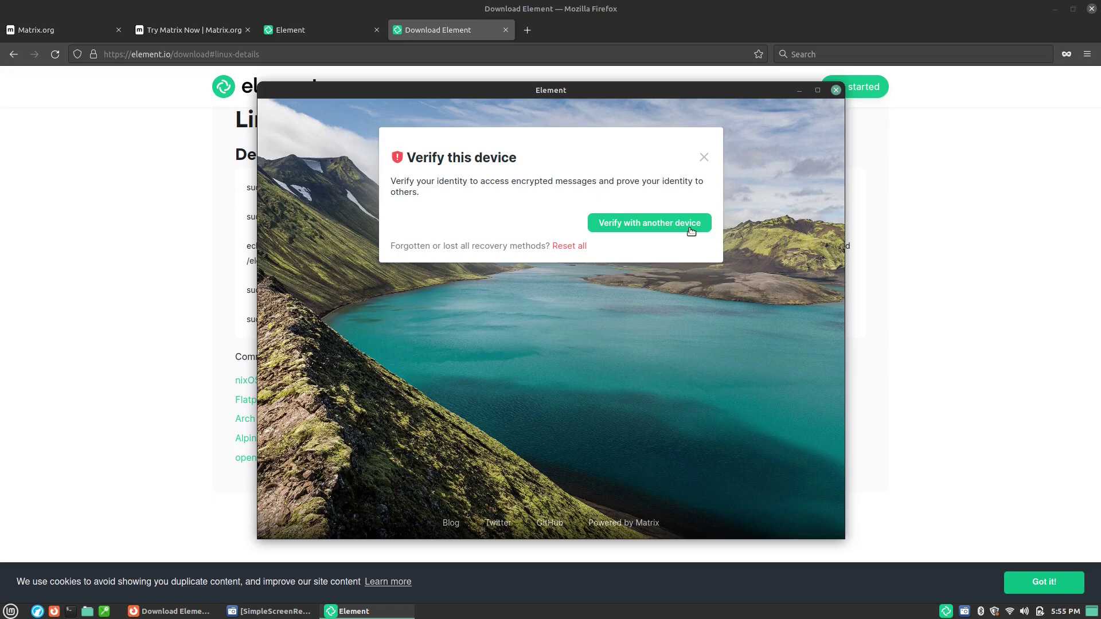
Reset all verification methods for this device and choose to generate a Security Key for the secure backup
{"action": "left_click", "coordinate": [581, 246]}
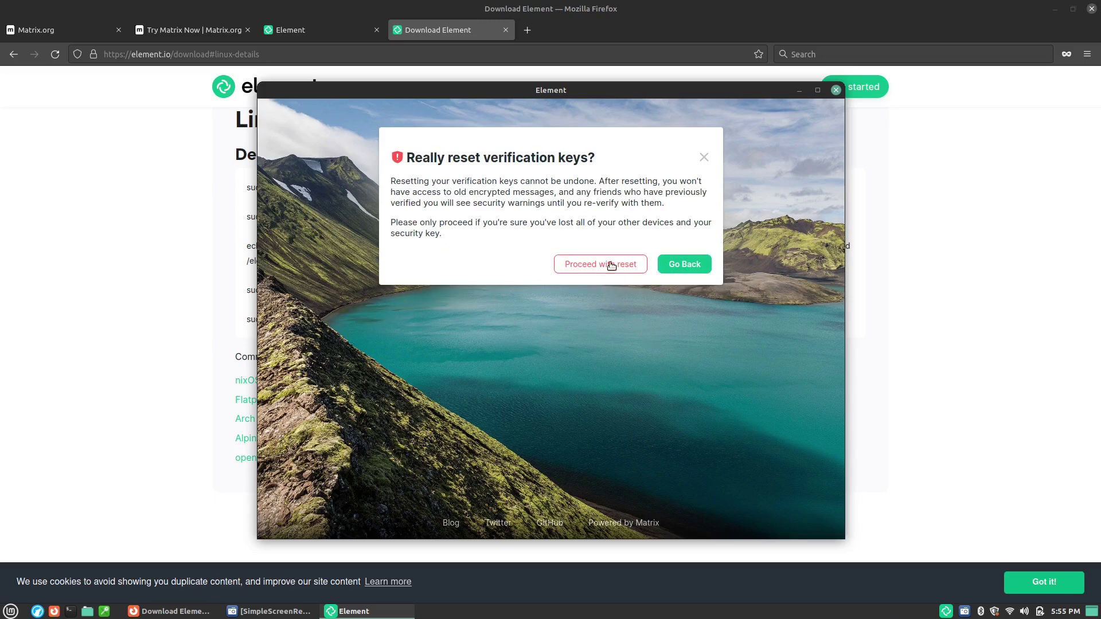
{"action": "left_click", "coordinate": [611, 265]}
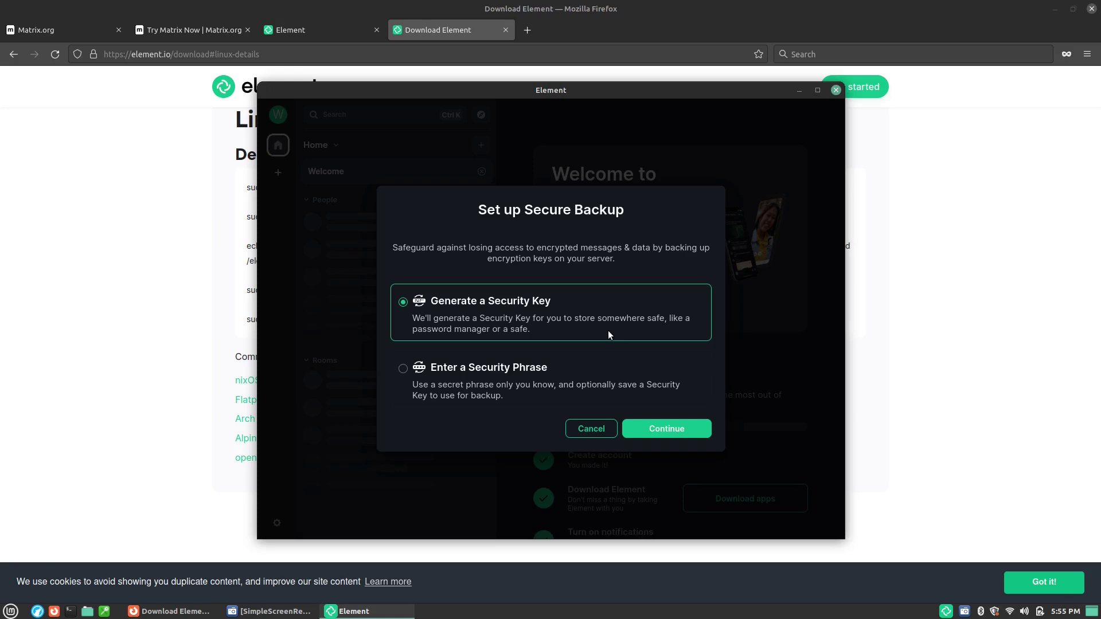
{"action": "left_click", "coordinate": [448, 368]}
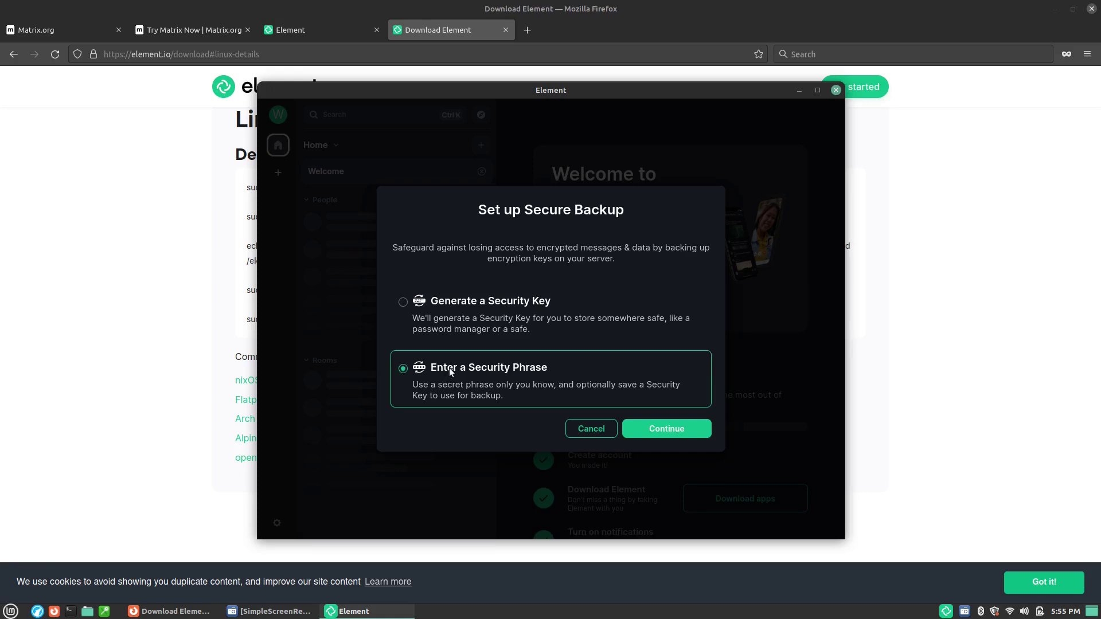
{"action": "left_click", "coordinate": [532, 302]}
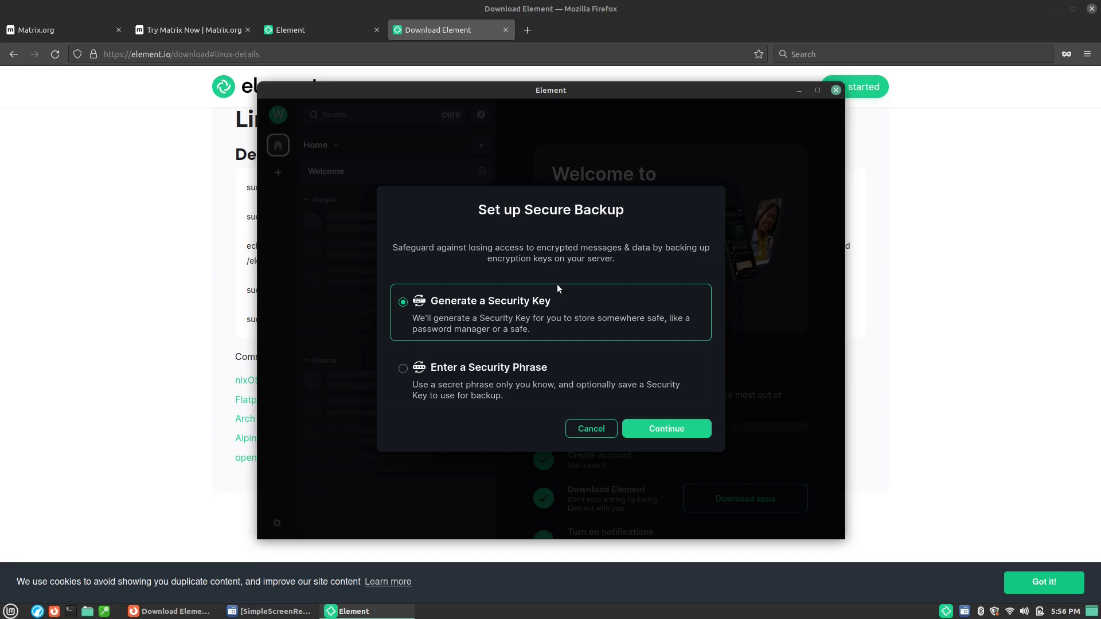
{"action": "left_click", "coordinate": [672, 424]}
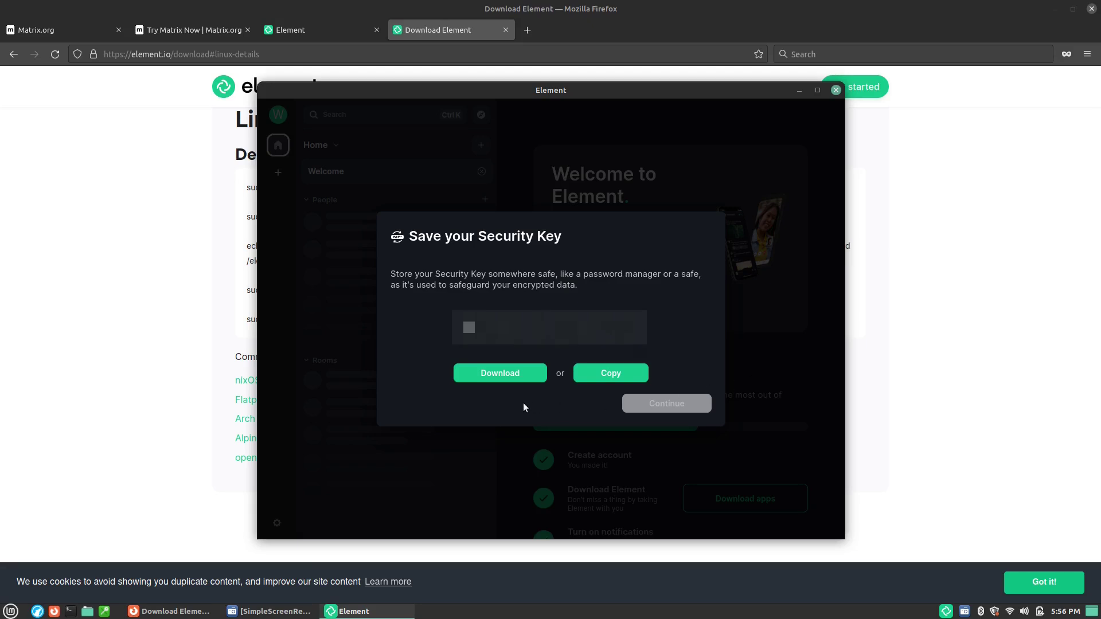
Download the Security Key as security-key.txt to the Desktop folder and finish the secure backup setup
{"action": "left_click", "coordinate": [496, 379]}
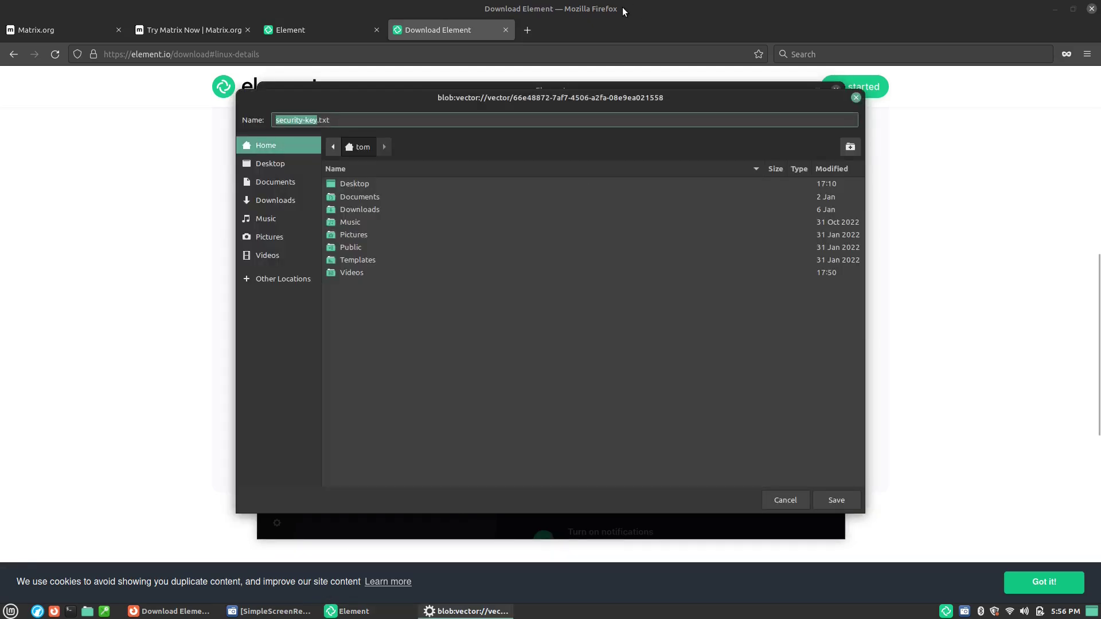
{"action": "double_click", "coordinate": [345, 184]}
{"action": "left_click", "coordinate": [836, 500]}
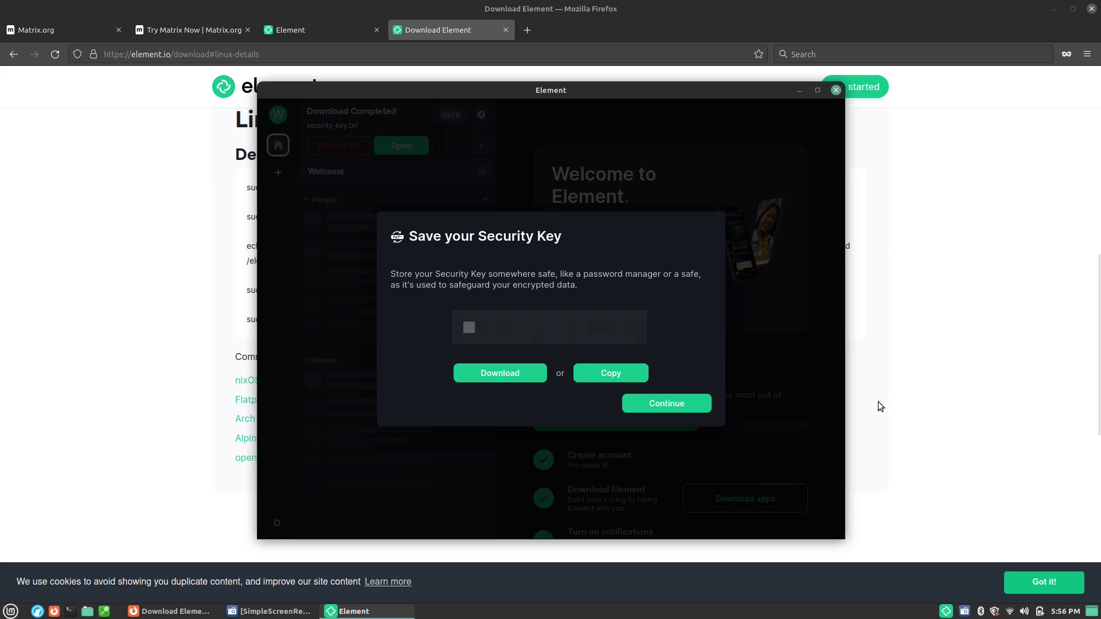
{"action": "left_click", "coordinate": [683, 412]}
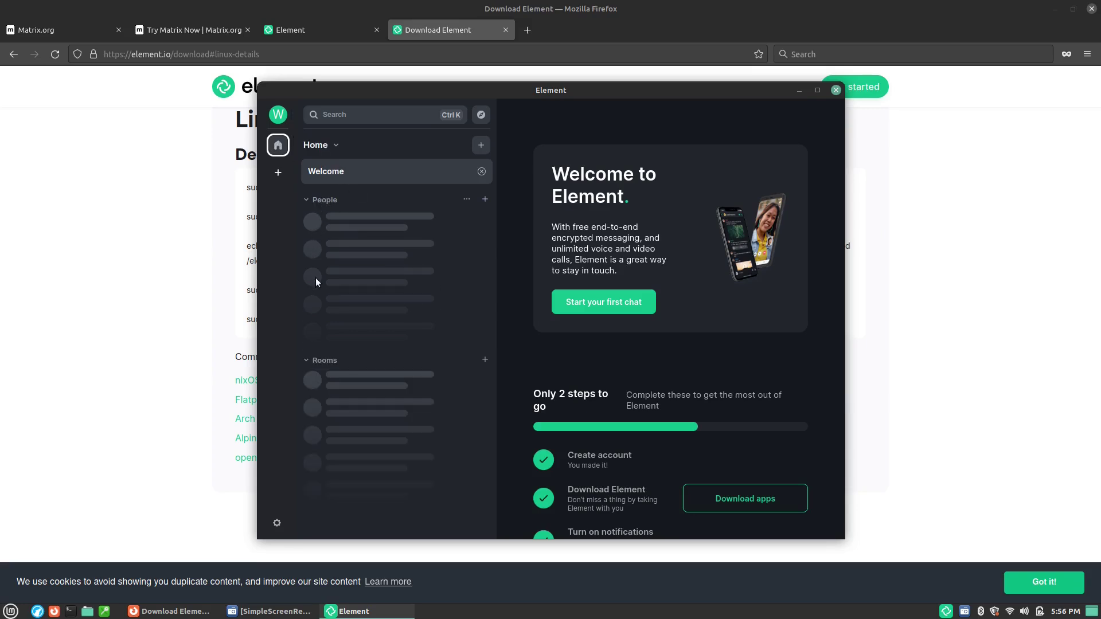
Search for "switchedtolinux" as a direct message recipient, select the matrix.org account and start the conversation
{"action": "left_click", "coordinate": [485, 199]}
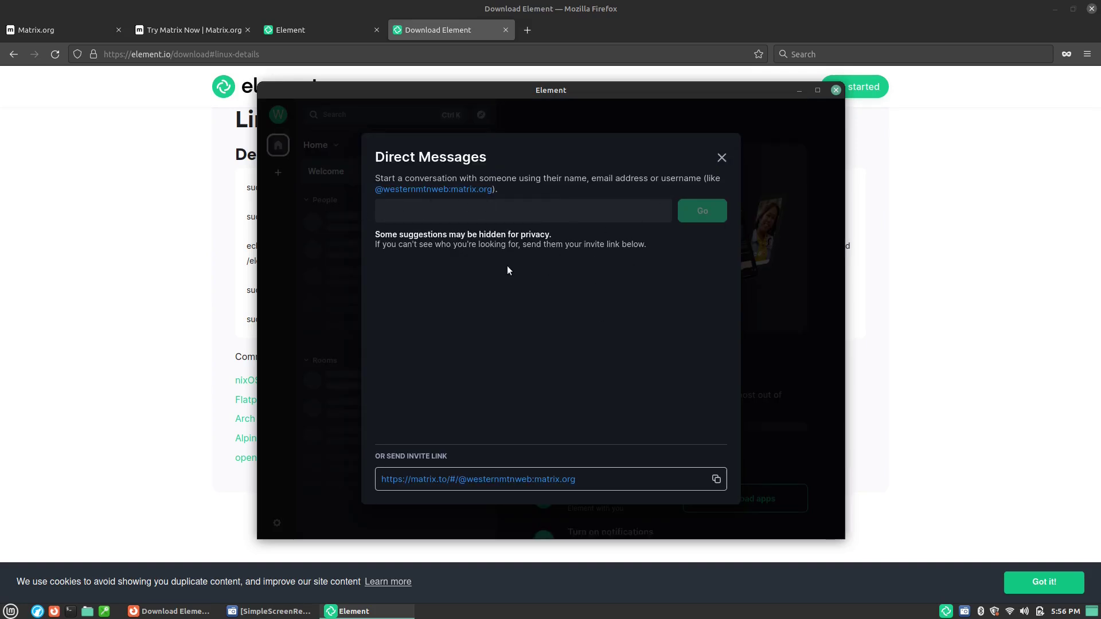
{"action": "type", "text": "@switche"}
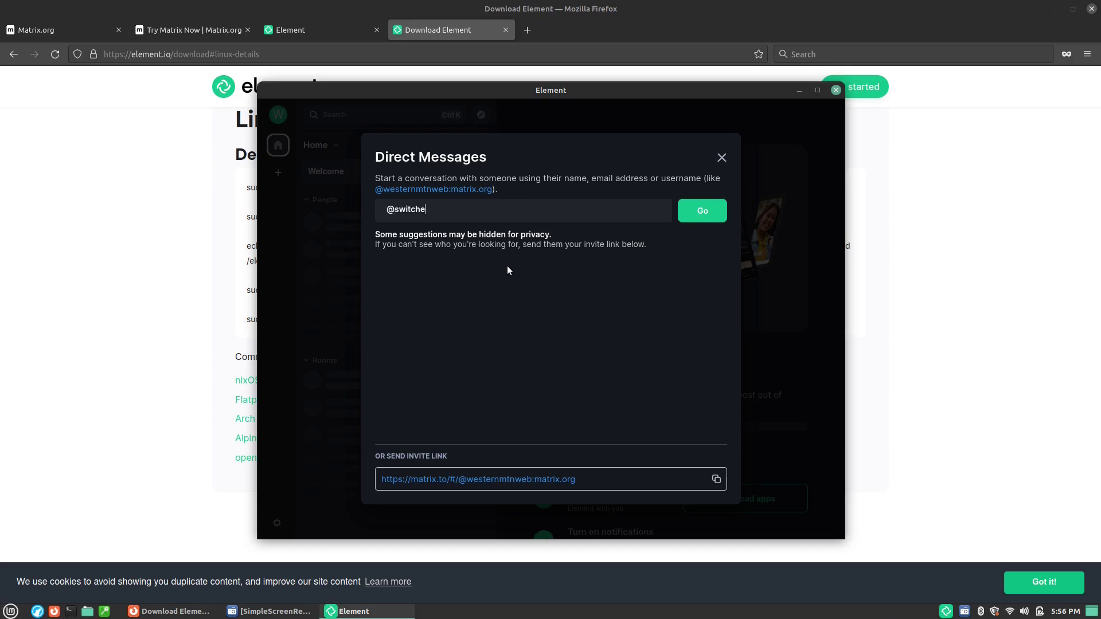
{"action": "type", "text": "dtoli"}
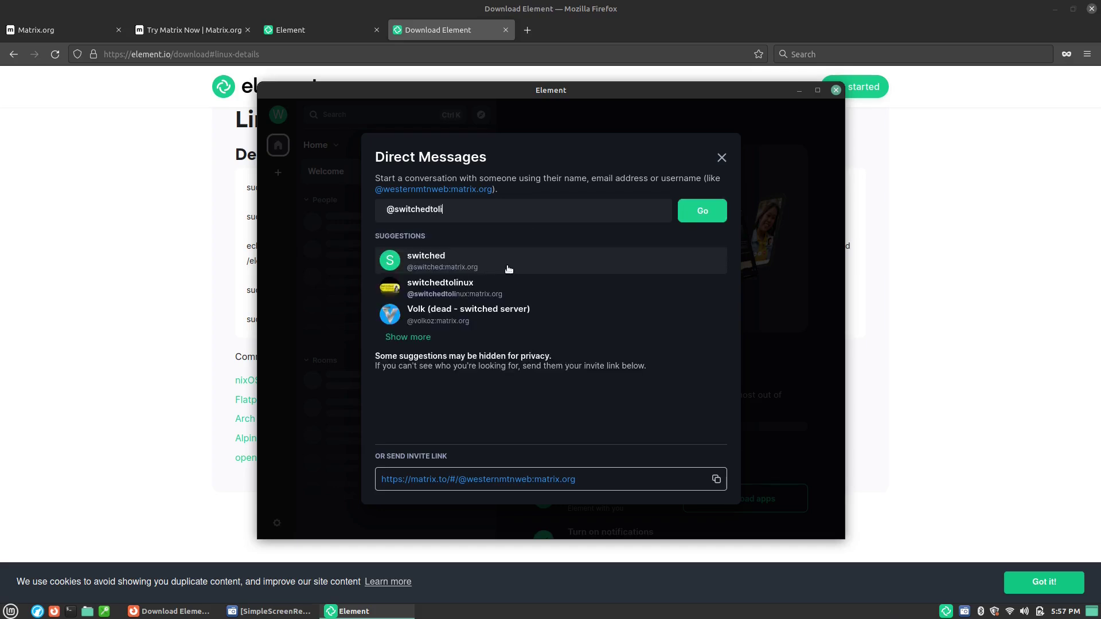
{"action": "left_click", "coordinate": [432, 256]}
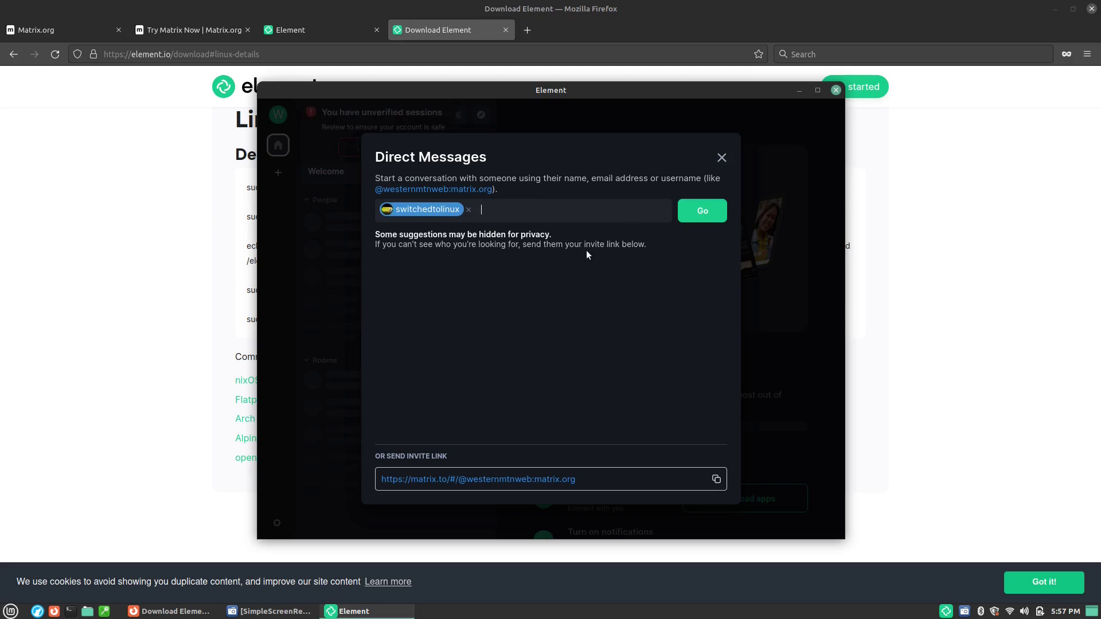
{"action": "left_click", "coordinate": [469, 210]}
{"action": "type", "text": "switched"}
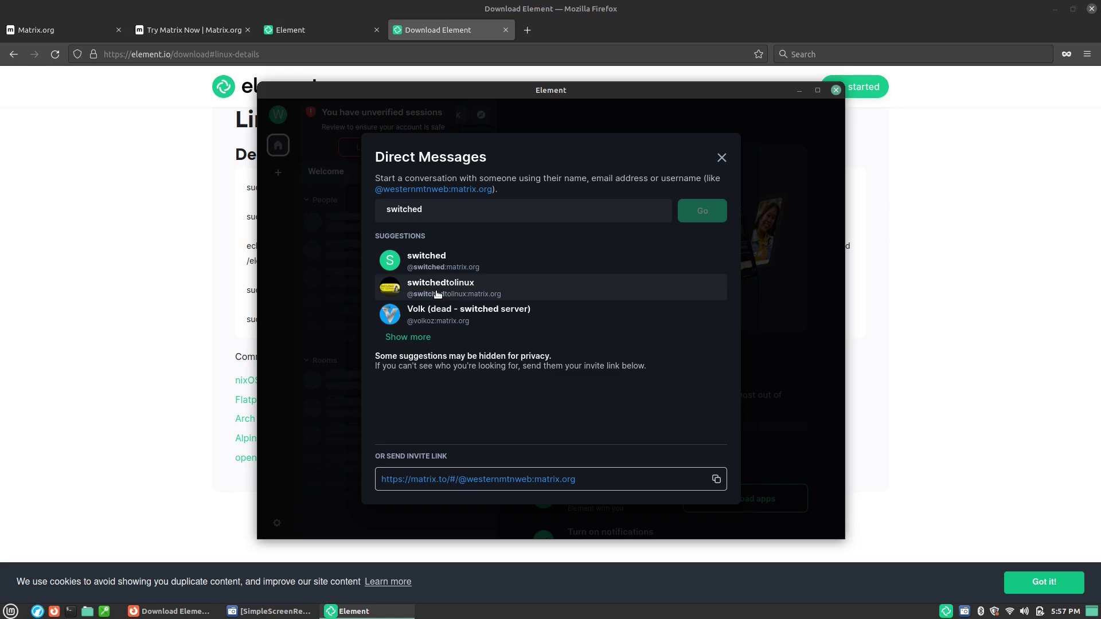
{"action": "type", "text": "tolinux"}
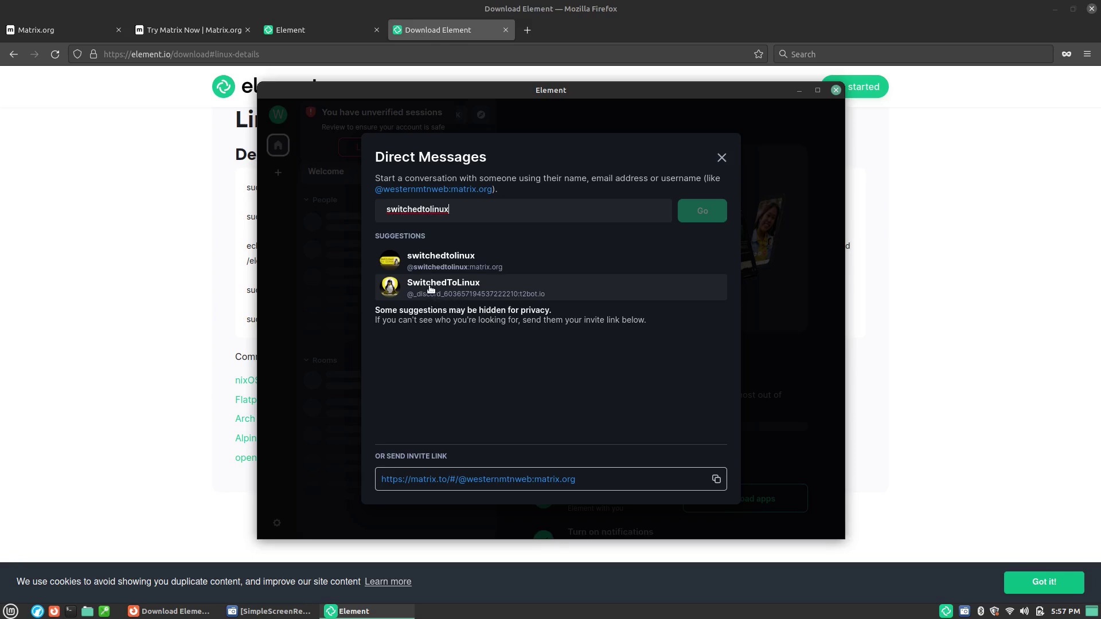
{"action": "left_click", "coordinate": [396, 260]}
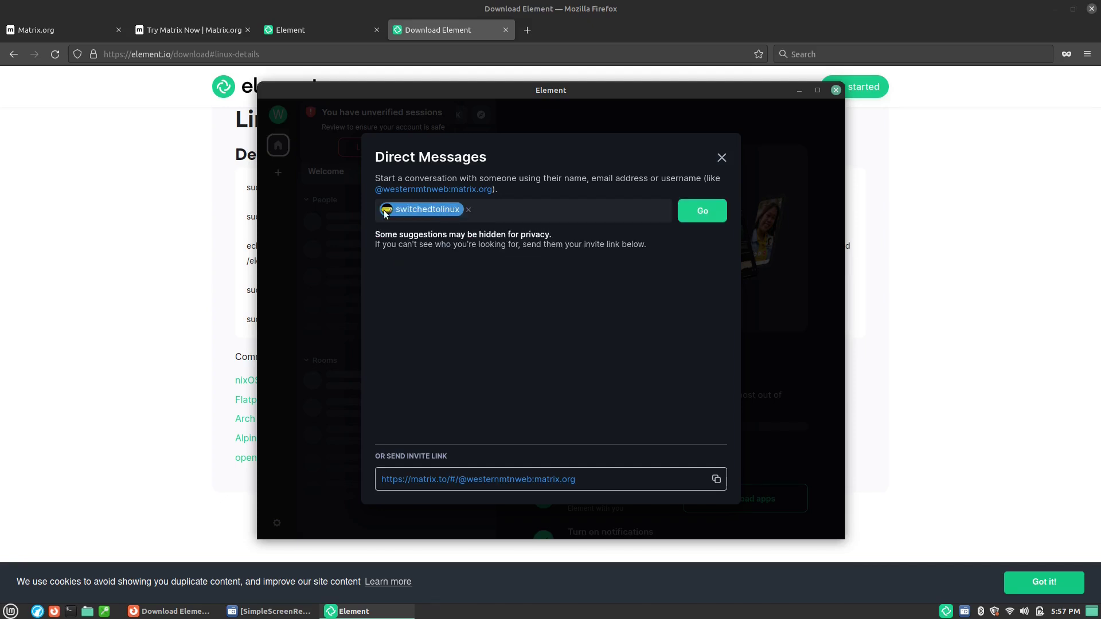
{"action": "key", "text": "Return"}
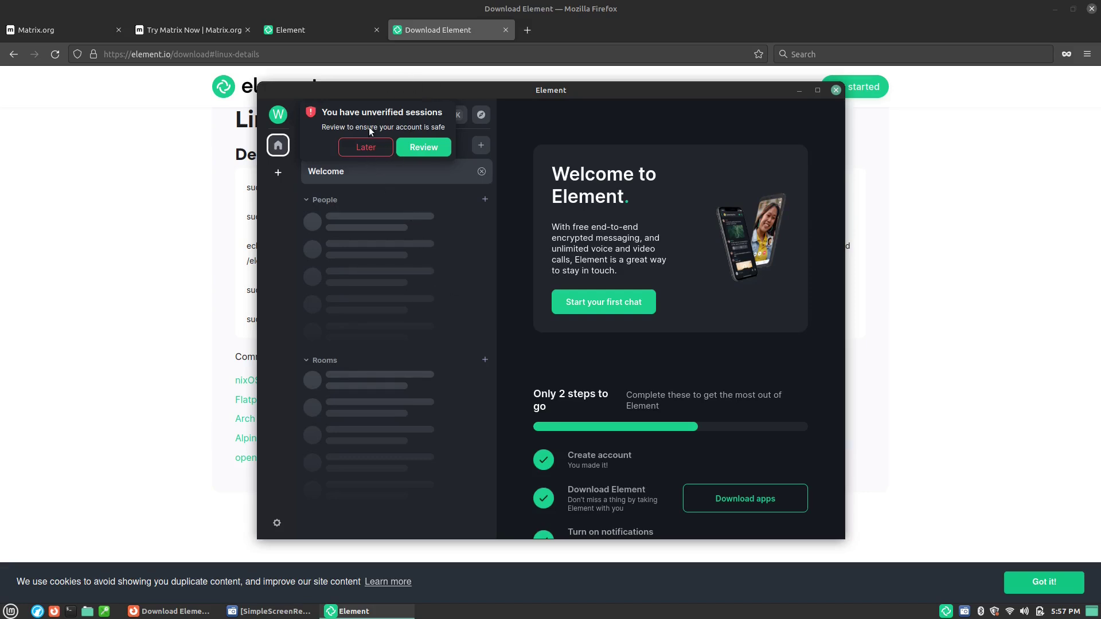
Review the unverified sessions notice, examine the Security & Privacy and General settings, and close the settings
{"action": "left_click", "coordinate": [418, 148]}
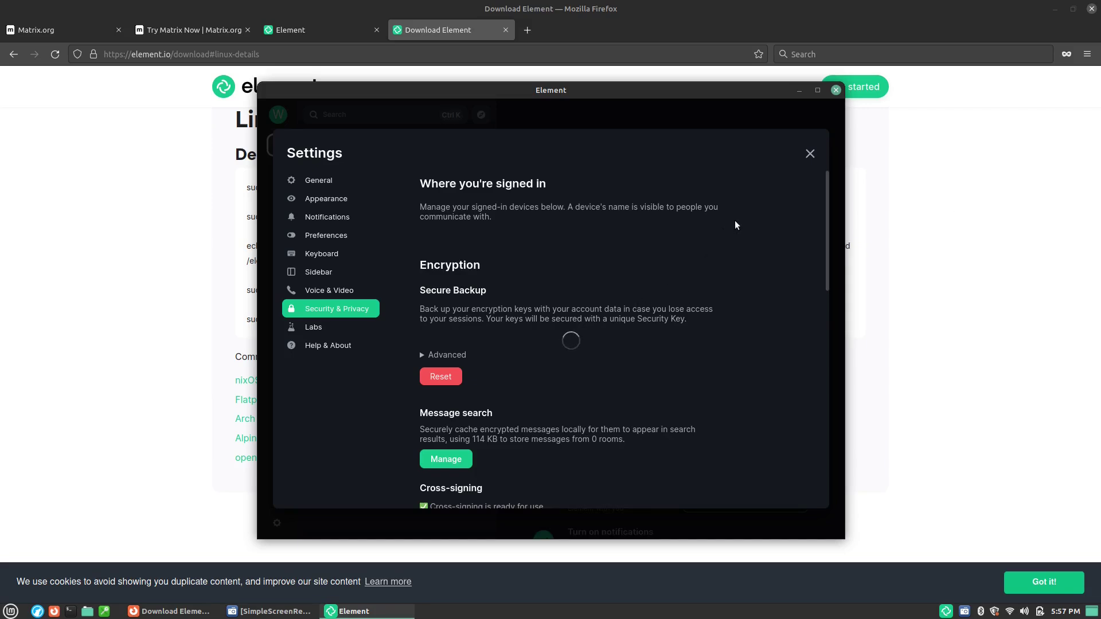
{"action": "scroll", "coordinate": [647, 300], "scroll_direction": "down", "scroll_amount": 3}
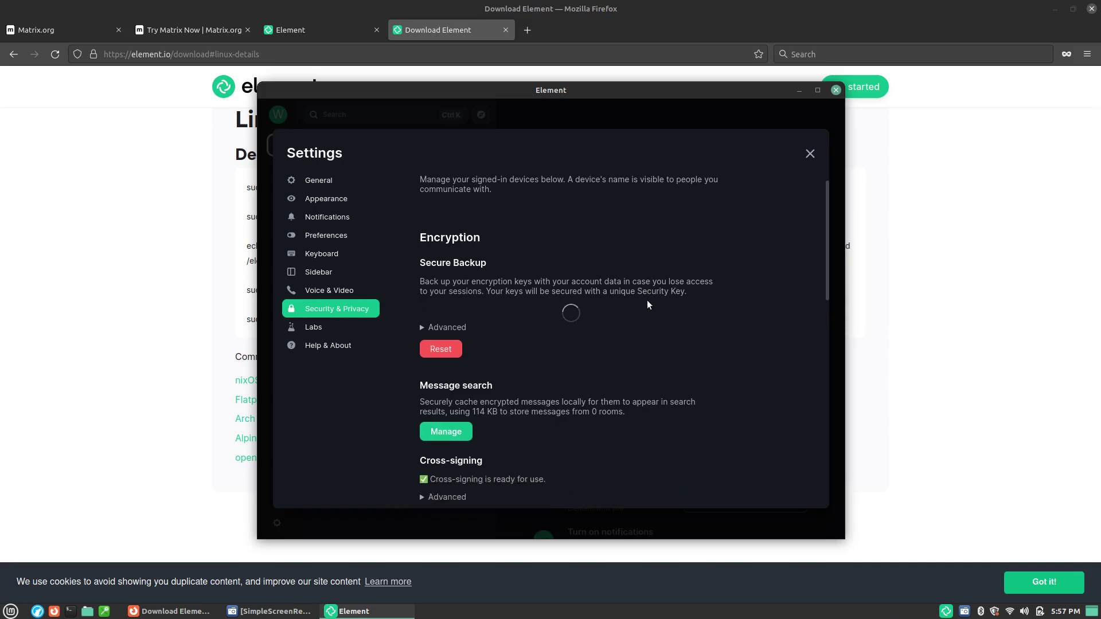
{"action": "scroll", "coordinate": [630, 338], "scroll_direction": "down", "scroll_amount": 7}
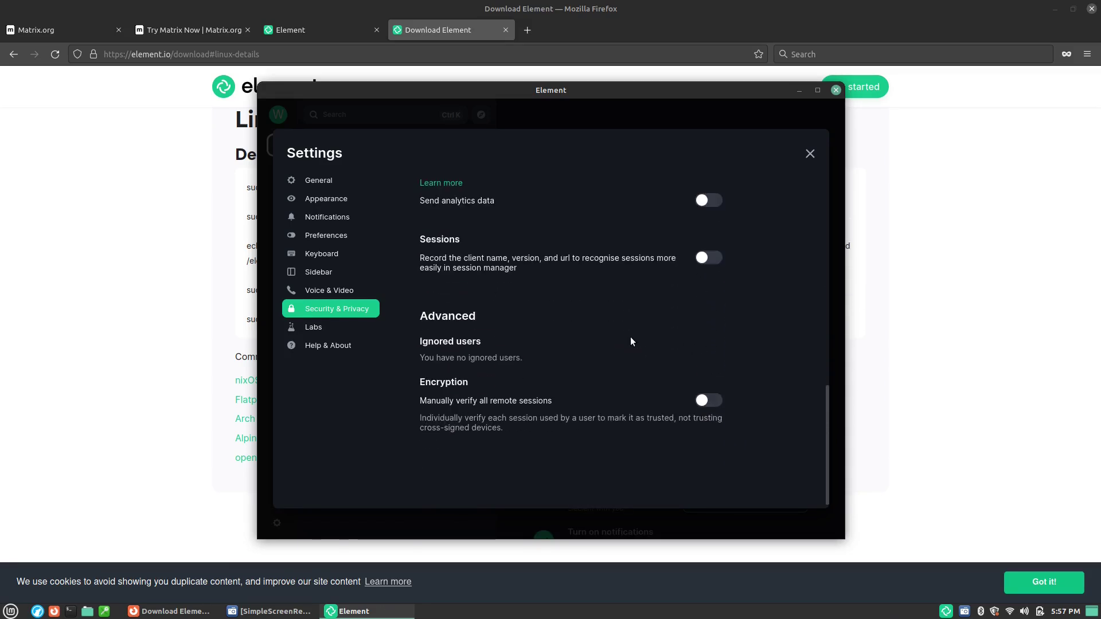
{"action": "scroll", "coordinate": [630, 341], "scroll_direction": "up", "scroll_amount": 8}
{"action": "scroll", "coordinate": [631, 336], "scroll_direction": "up", "scroll_amount": 2}
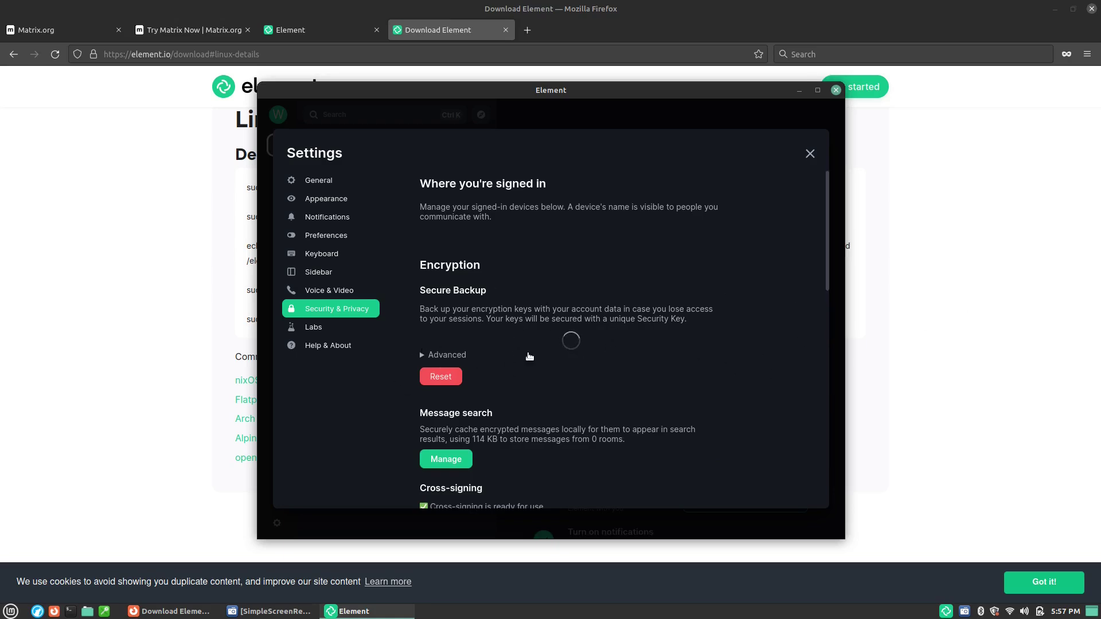
{"action": "scroll", "coordinate": [529, 357], "scroll_direction": "down", "scroll_amount": 2}
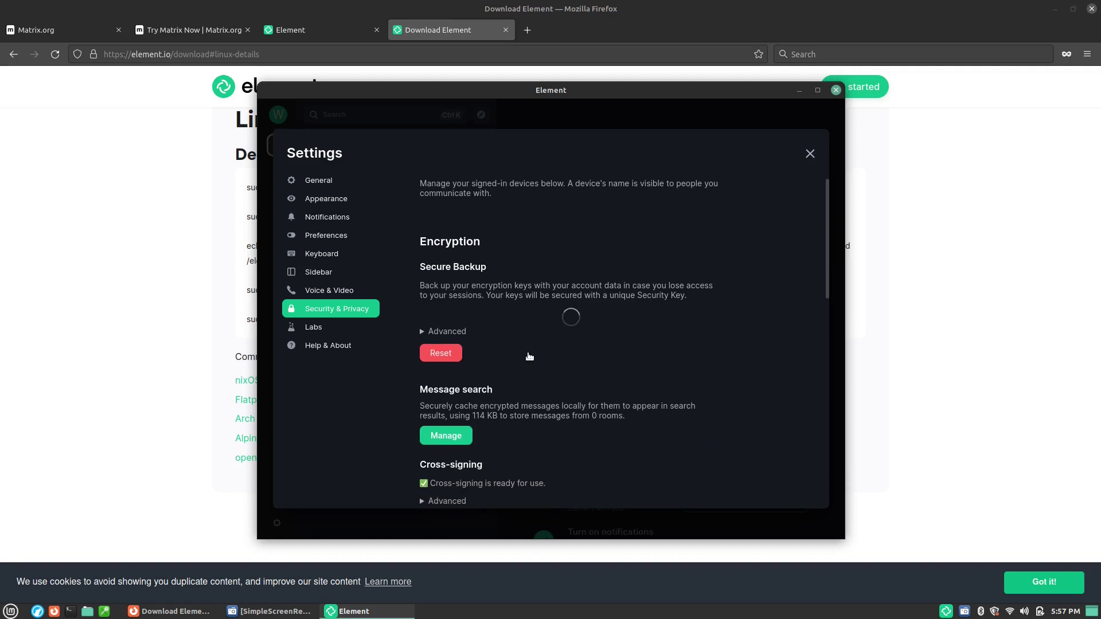
{"action": "scroll", "coordinate": [529, 357], "scroll_direction": "down", "scroll_amount": 8}
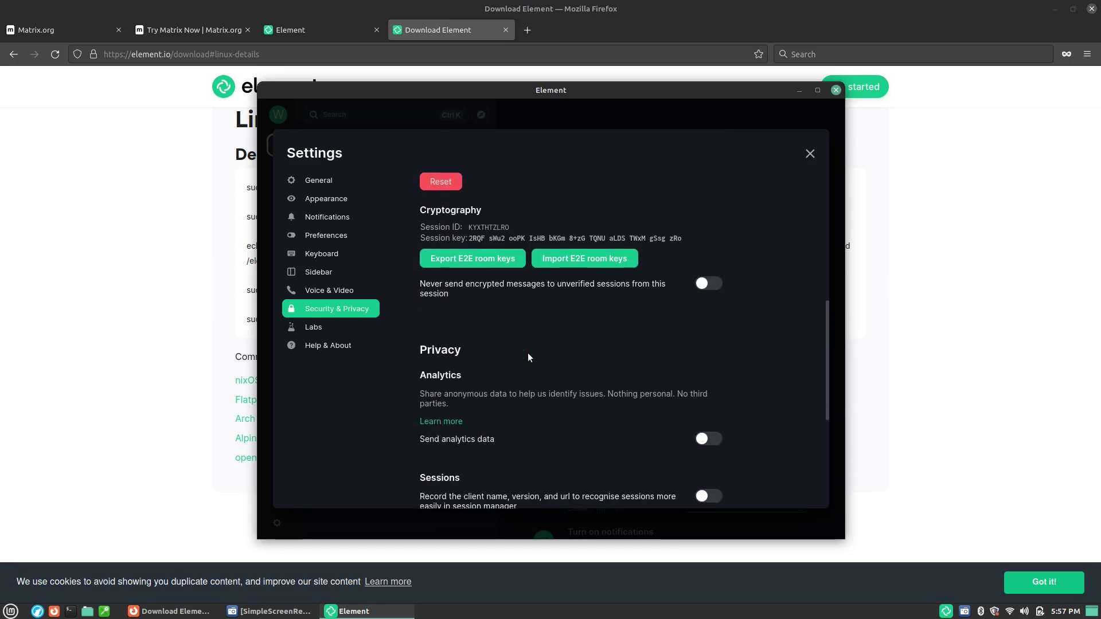
{"action": "scroll", "coordinate": [527, 352], "scroll_direction": "up", "scroll_amount": 10}
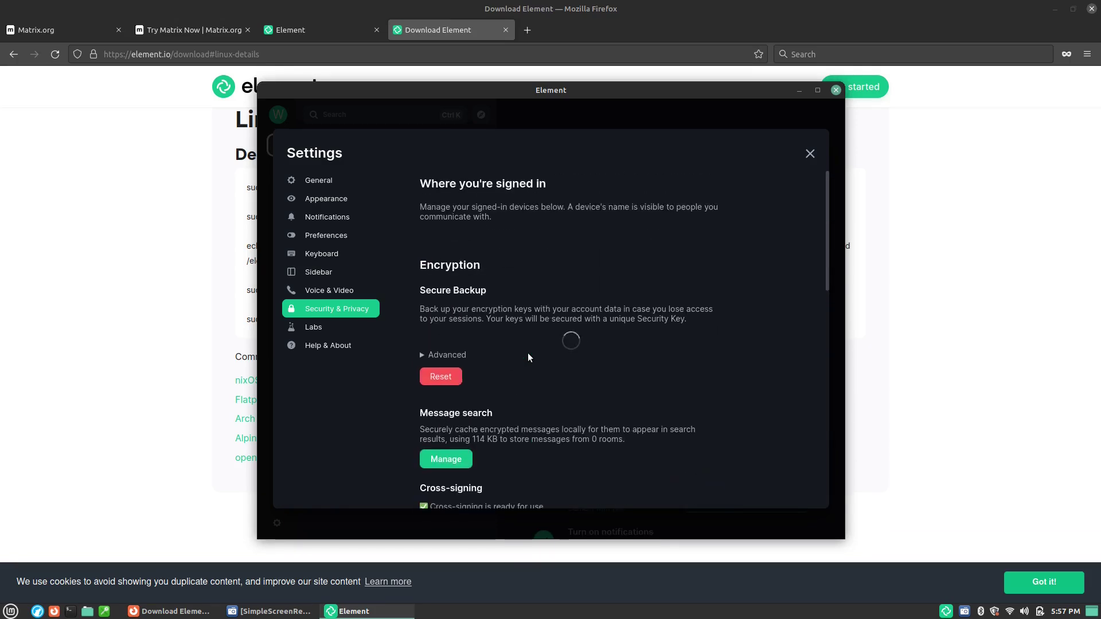
{"action": "left_click", "coordinate": [331, 181]}
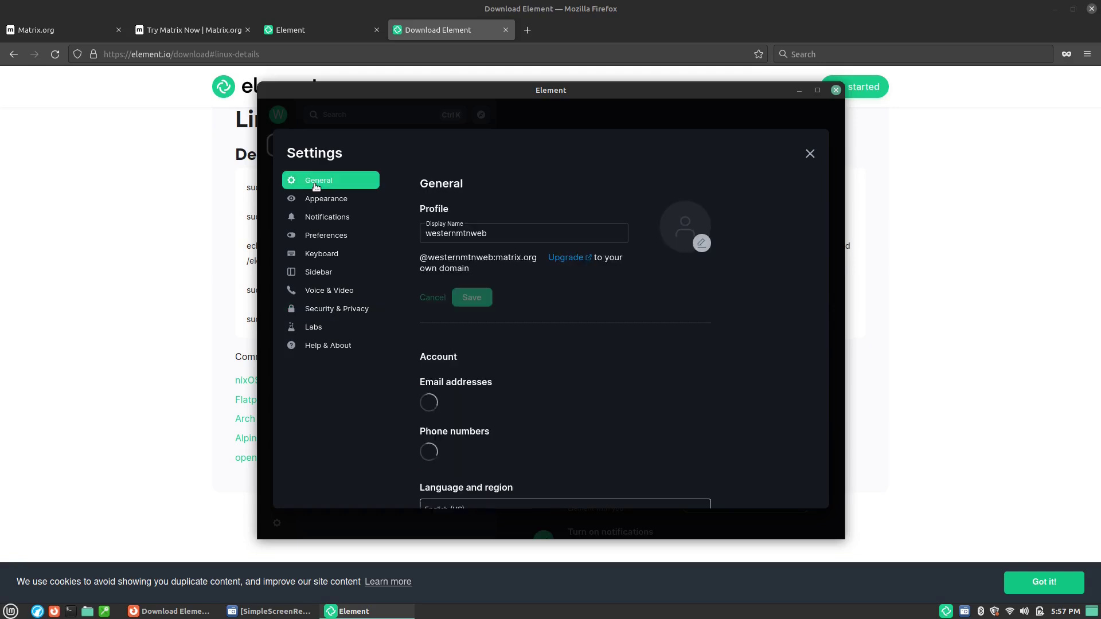
{"action": "left_click", "coordinate": [810, 153]}
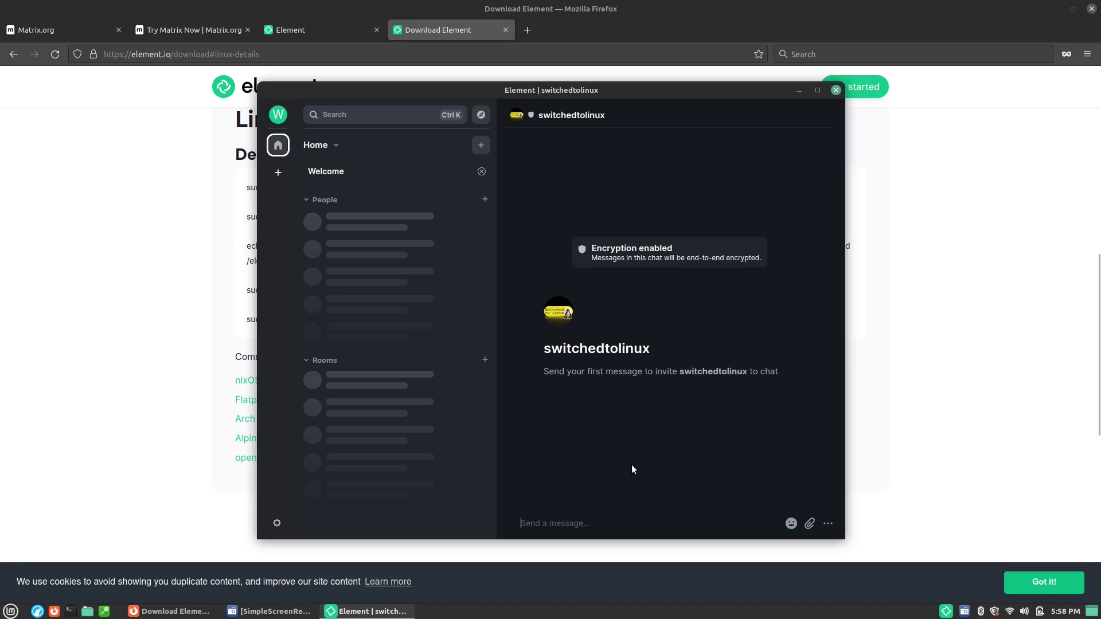
Send the first message "Hellow" in the direct chat with switchedtolinux
{"action": "type", "text": "hello"}
{"action": "key", "text": "Return"}
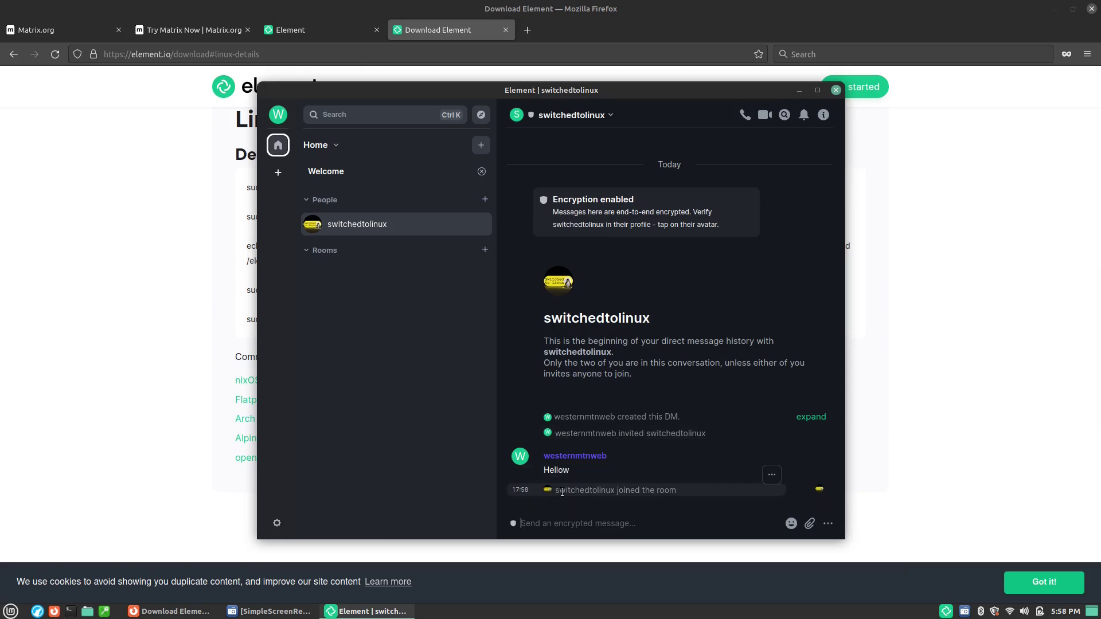
{"action": "left_click", "coordinate": [624, 514]}
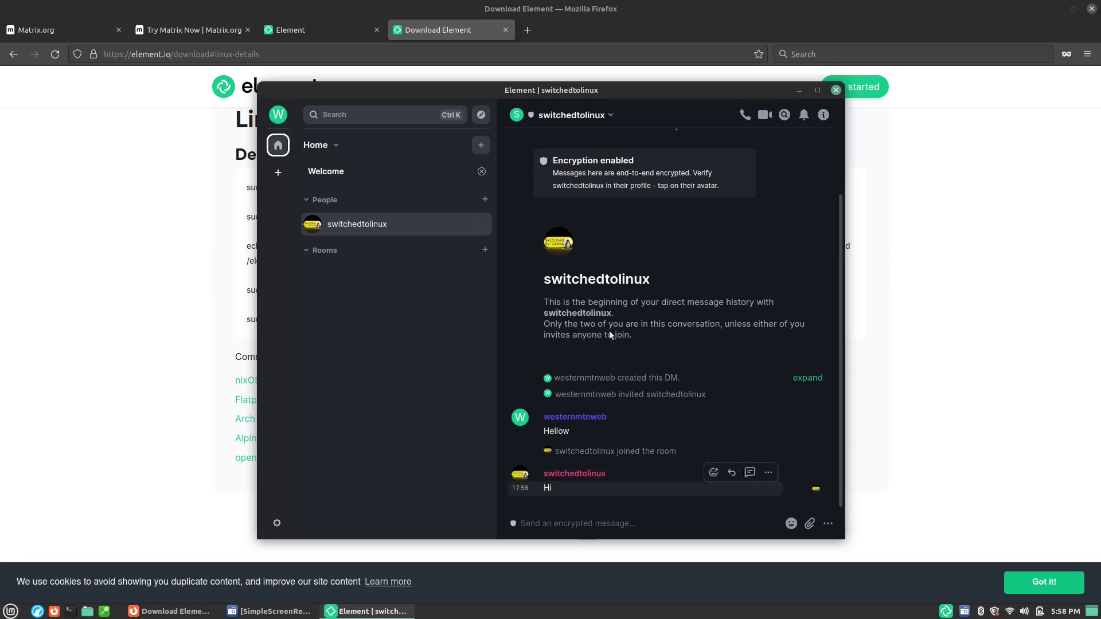
Explore the public rooms on matrix.org and search them for "switchedtolinux"
{"action": "left_click", "coordinate": [308, 200]}
{"action": "left_click", "coordinate": [308, 200]}
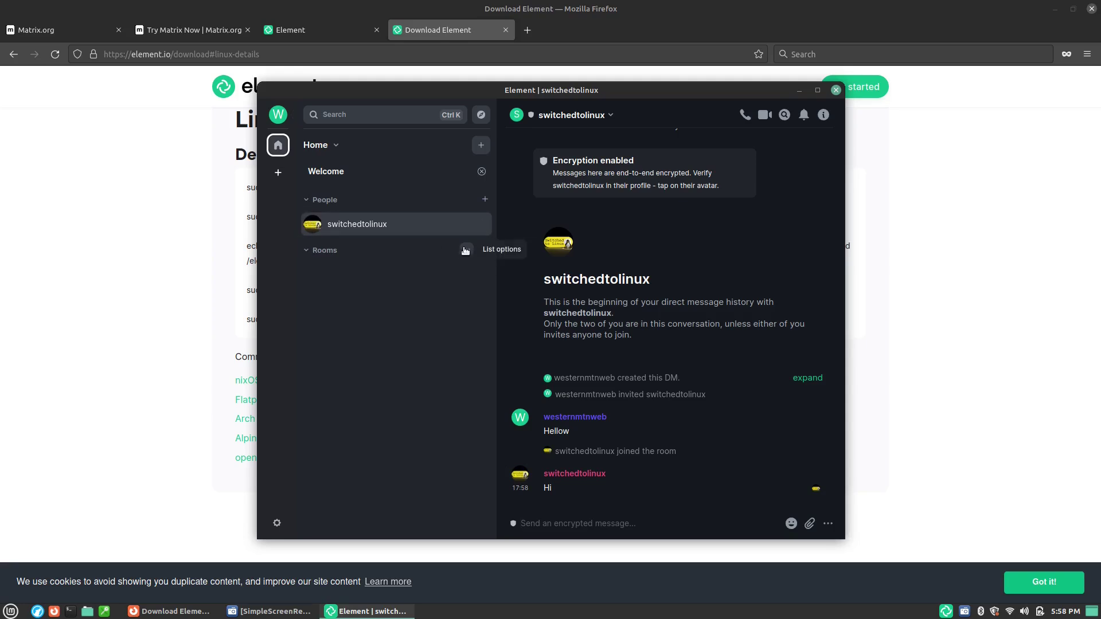
{"action": "left_click", "coordinate": [483, 250]}
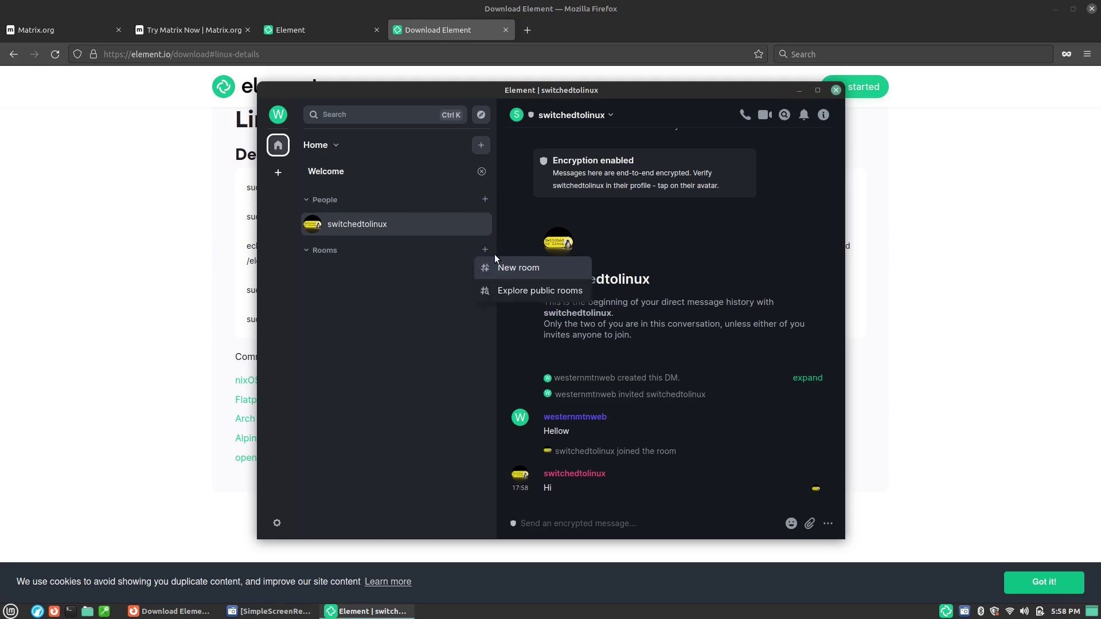
{"action": "left_click", "coordinate": [539, 292]}
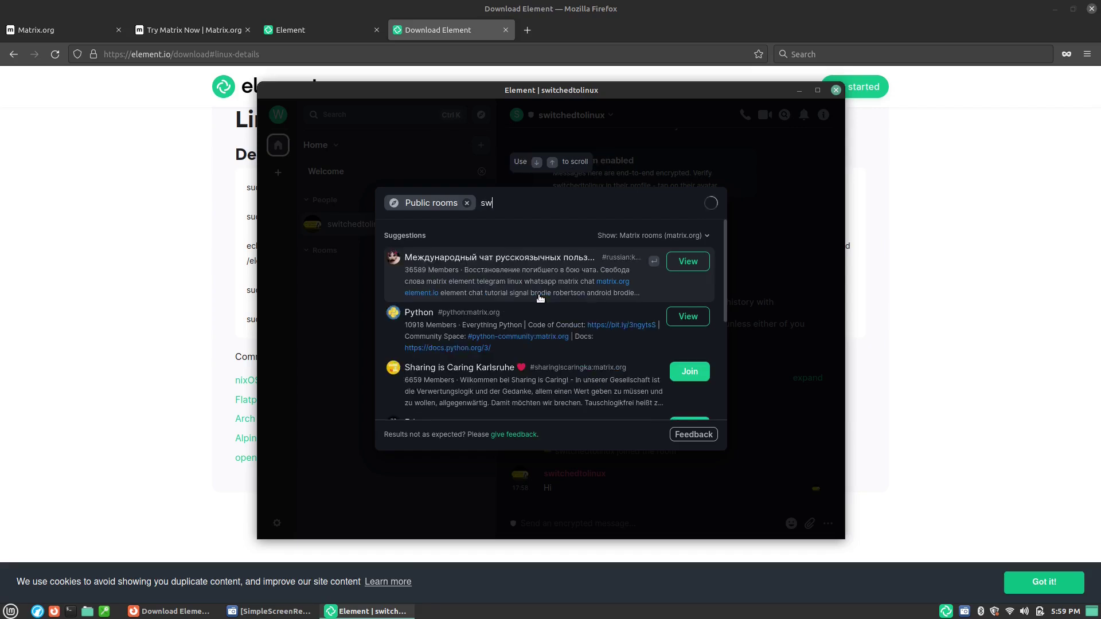
{"action": "type", "text": "itched"}
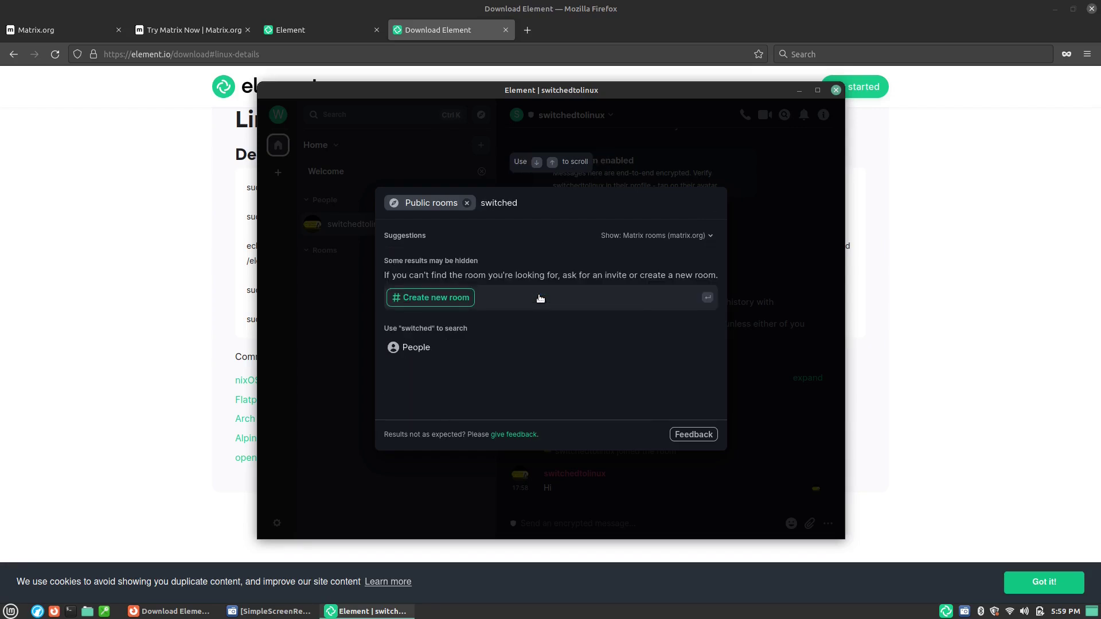
{"action": "type", "text": "tolinux"}
{"action": "left_click", "coordinate": [540, 298]}
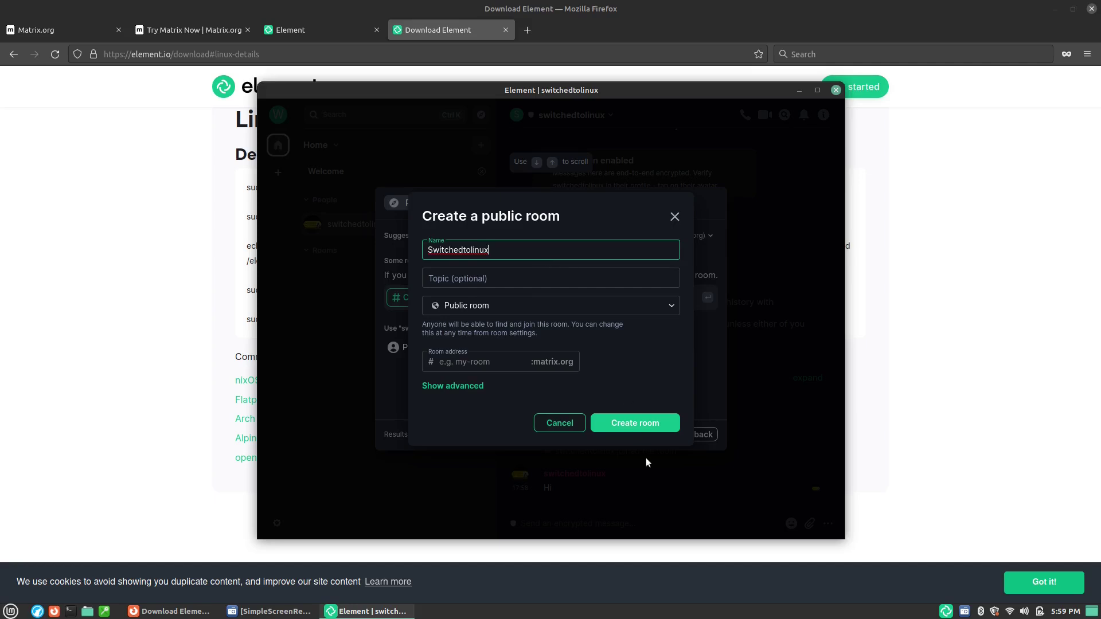
{"action": "left_click", "coordinate": [573, 424]}
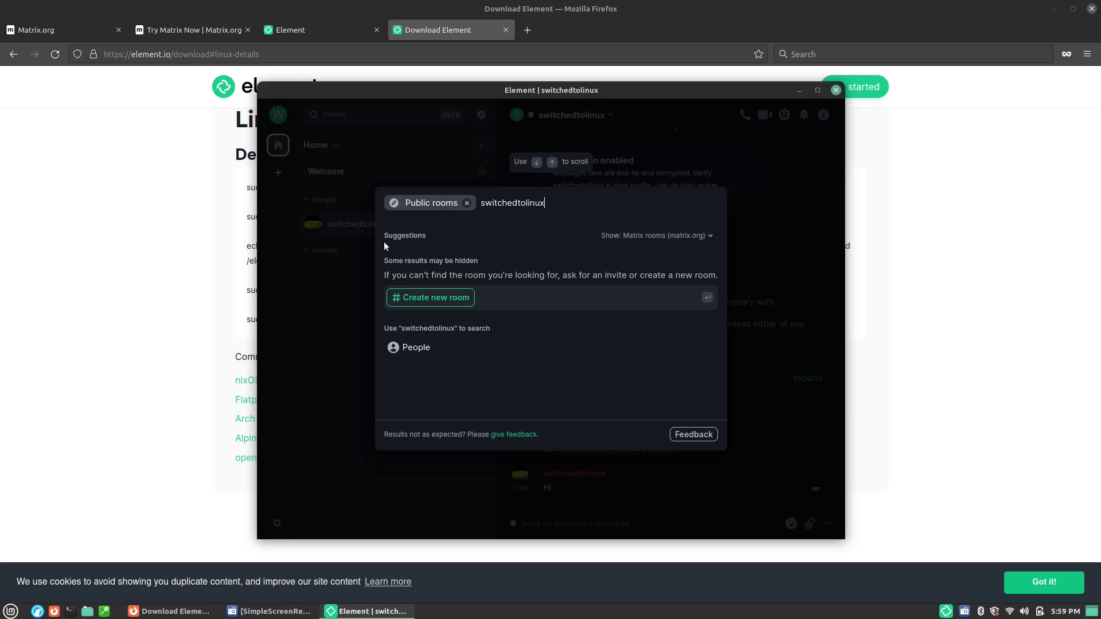
{"action": "left_click", "coordinate": [763, 195]}
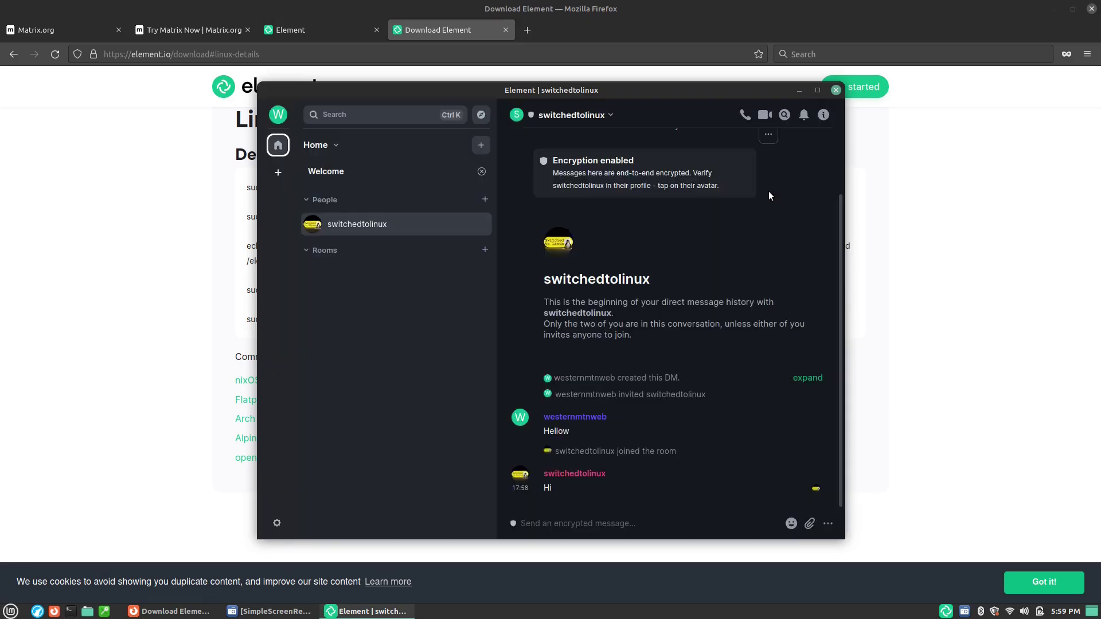
Show the options for adding a room to the Rooms section
{"action": "left_click", "coordinate": [307, 250]}
{"action": "left_click", "coordinate": [485, 250]}
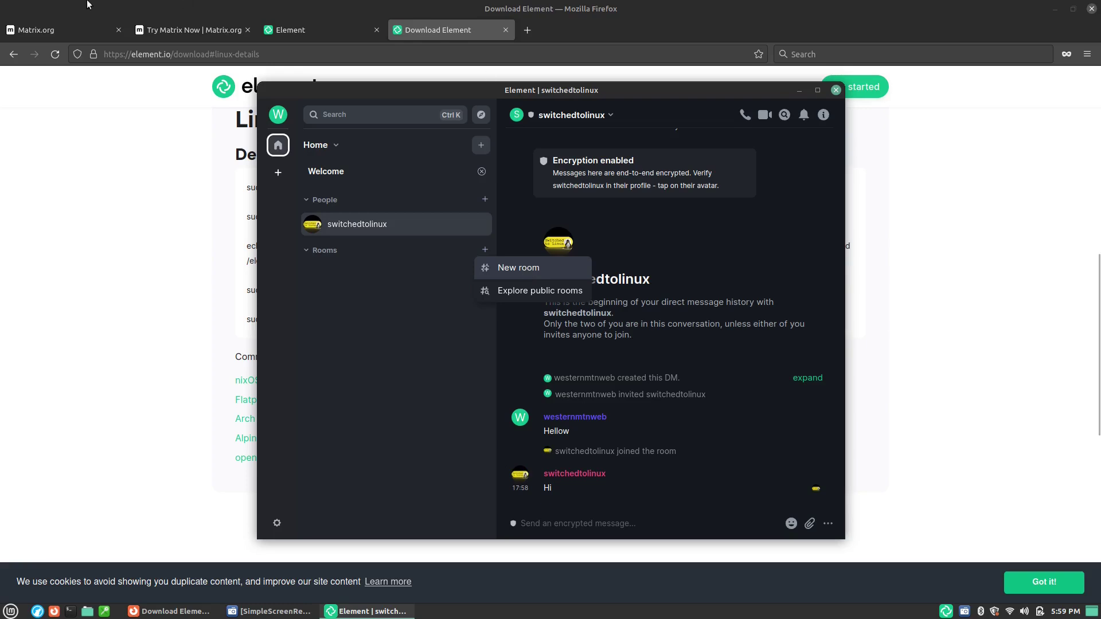
{"action": "left_click", "coordinate": [527, 29]}
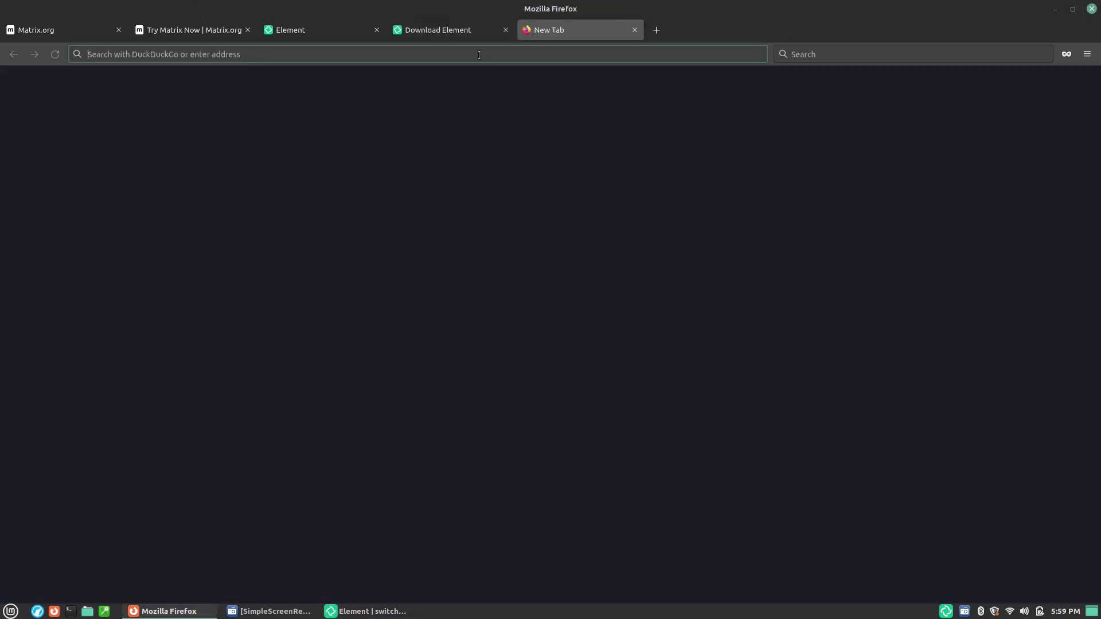
{"action": "left_click", "coordinate": [479, 54]}
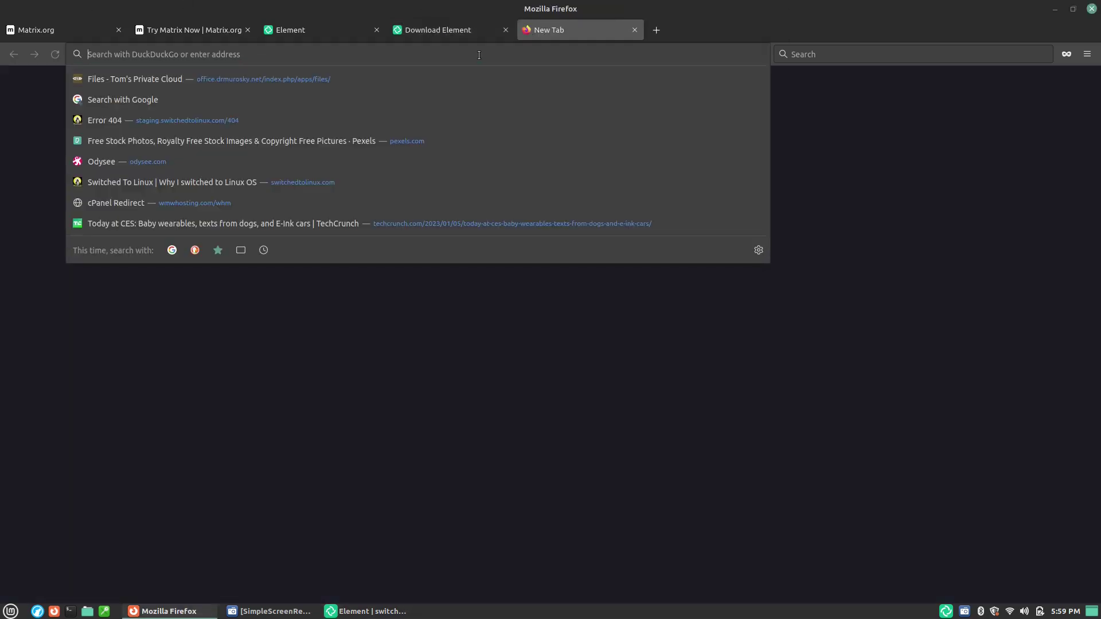
{"action": "type", "text": "http"}
{"action": "type", "text": "s://matrix.to/#/#switchedtolinux:matrix.org"}
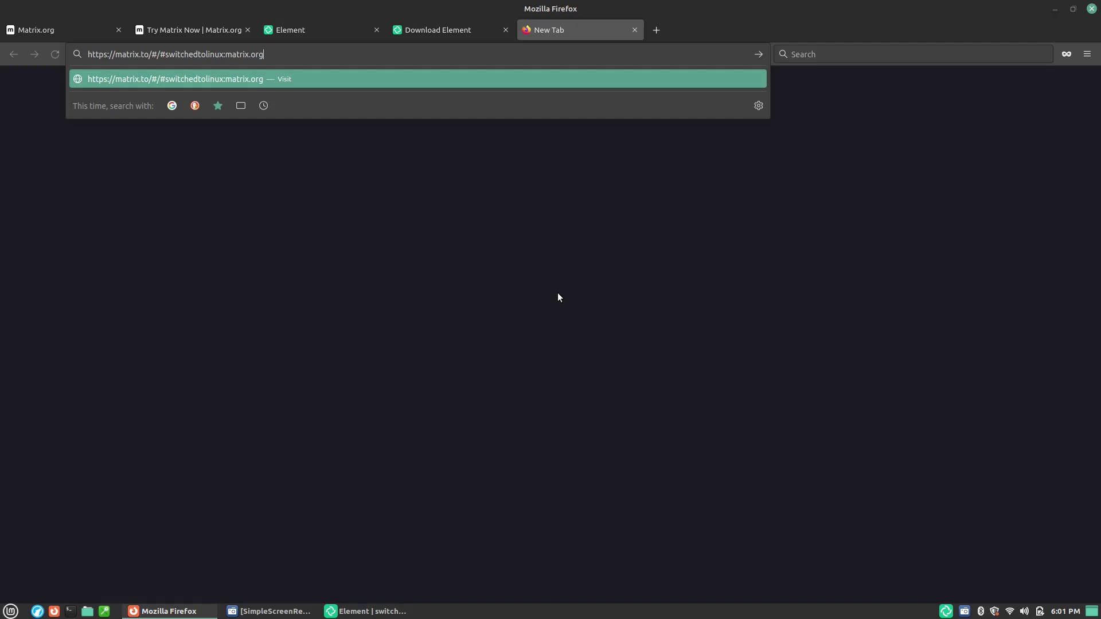
{"action": "key", "text": "Return"}
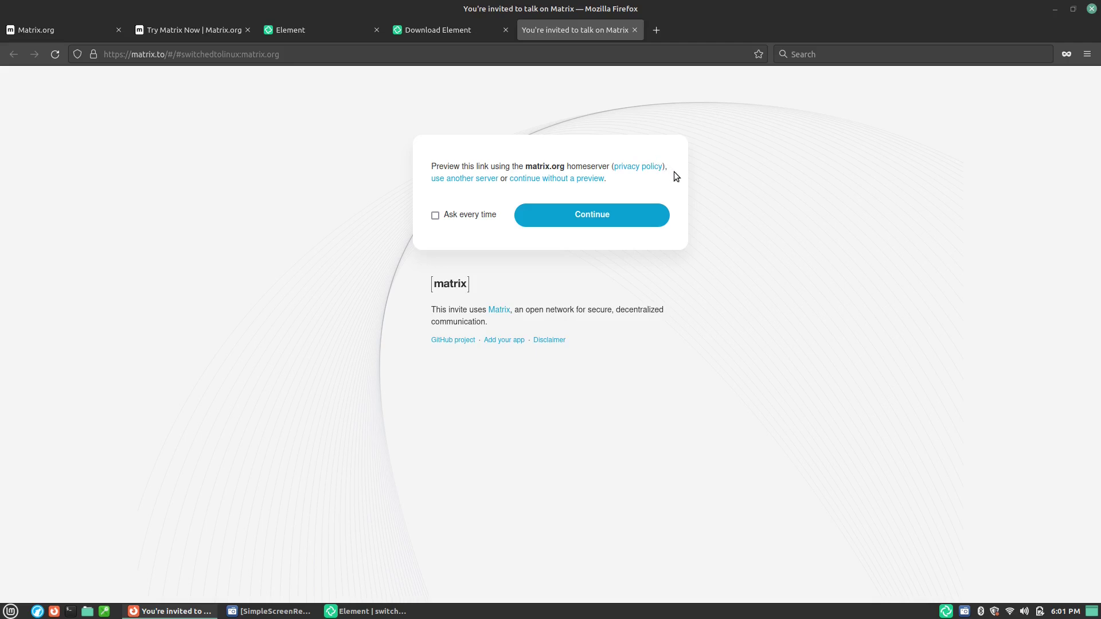
{"action": "left_click", "coordinate": [558, 219]}
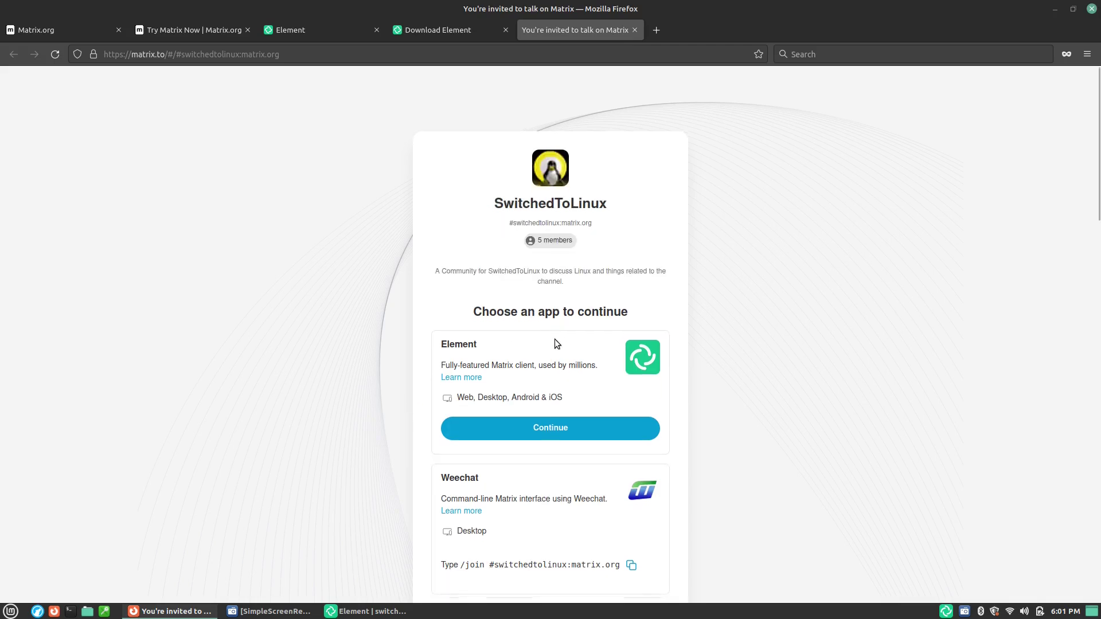
{"action": "scroll", "coordinate": [549, 358], "scroll_direction": "down", "scroll_amount": 10}
{"action": "scroll", "coordinate": [574, 364], "scroll_direction": "up", "scroll_amount": 12}
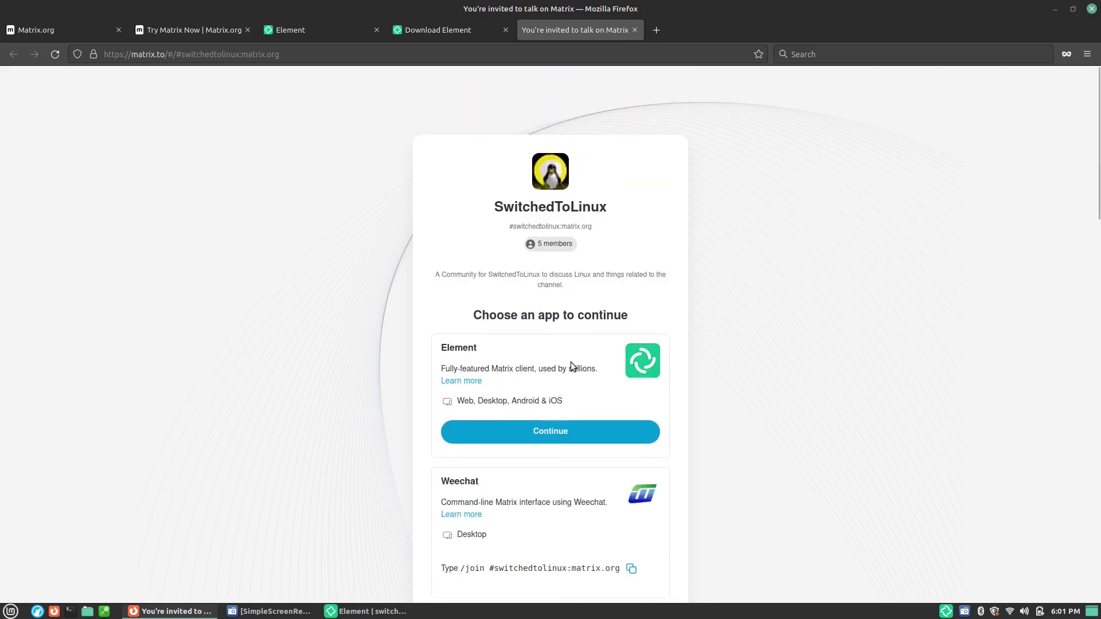
Open the invite in the Element app, always allowing matrix.to to open element links, and join the SwitchedToLinux space
{"action": "left_click", "coordinate": [551, 431]}
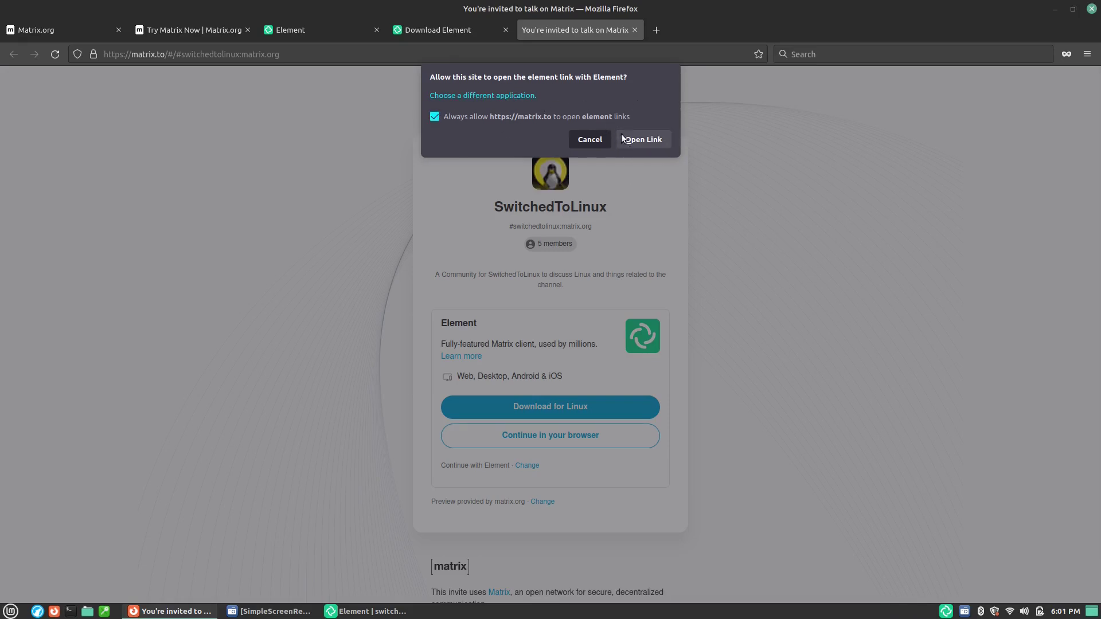
{"action": "left_click", "coordinate": [649, 141]}
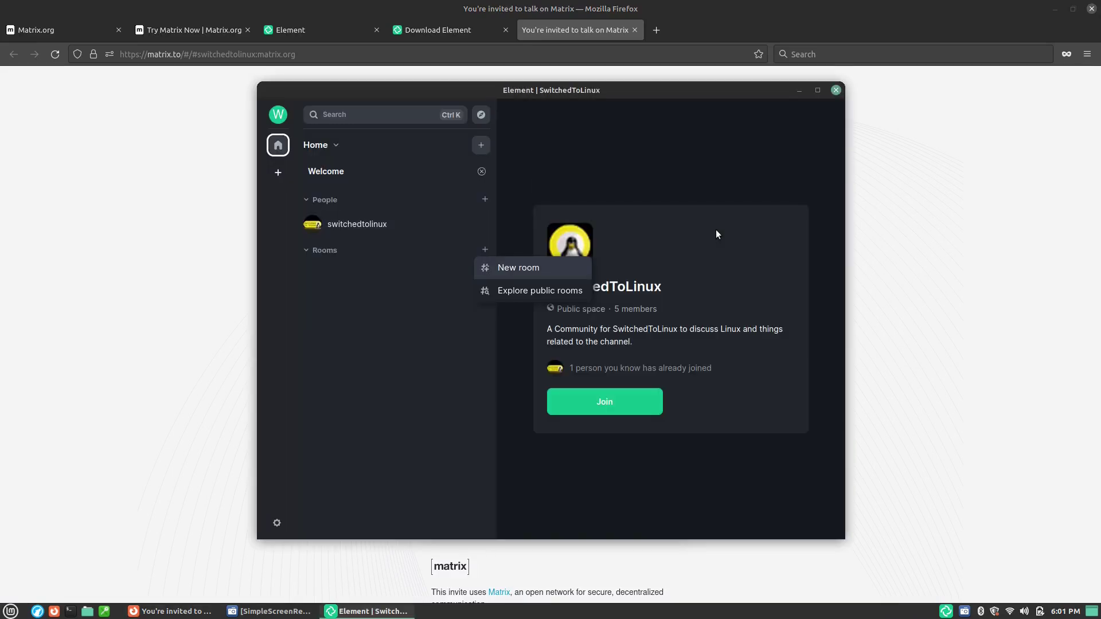
{"action": "left_click", "coordinate": [617, 404]}
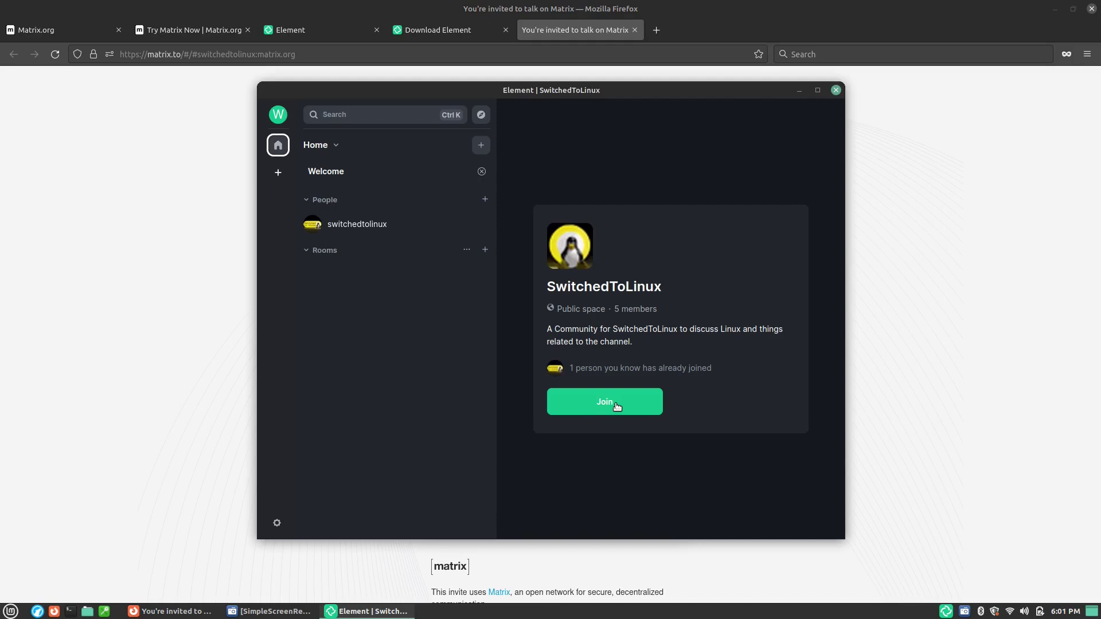
{"action": "left_click", "coordinate": [604, 407]}
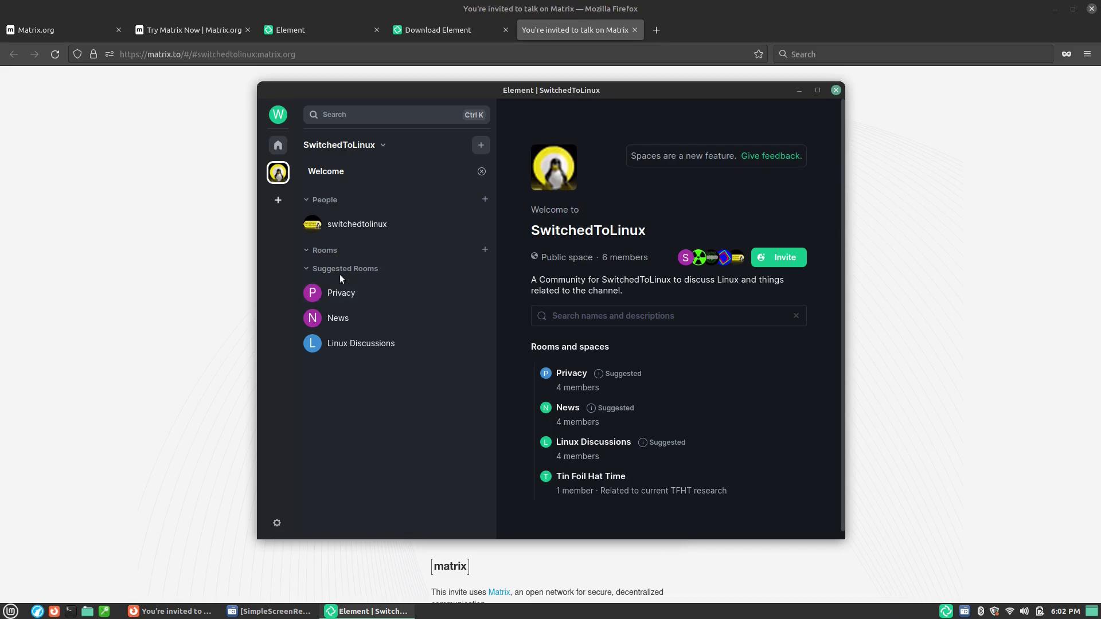
Join the suggested rooms Linux Discussions, News and Privacy in the SwitchedToLinux space
{"action": "left_click", "coordinate": [352, 294]}
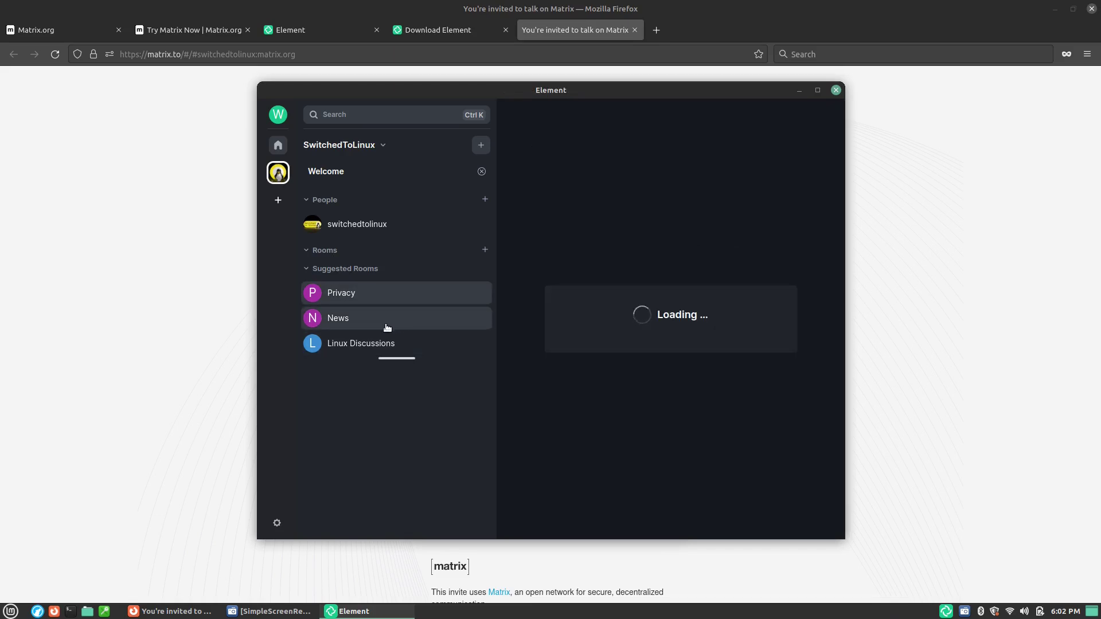
{"action": "left_click", "coordinate": [350, 315]}
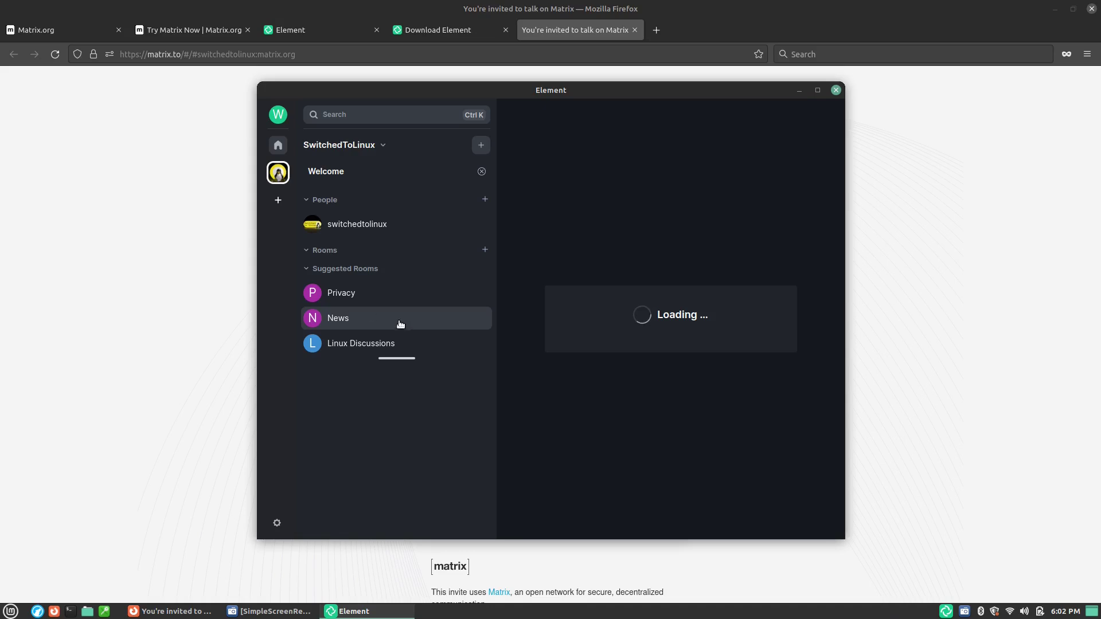
{"action": "left_click", "coordinate": [368, 348]}
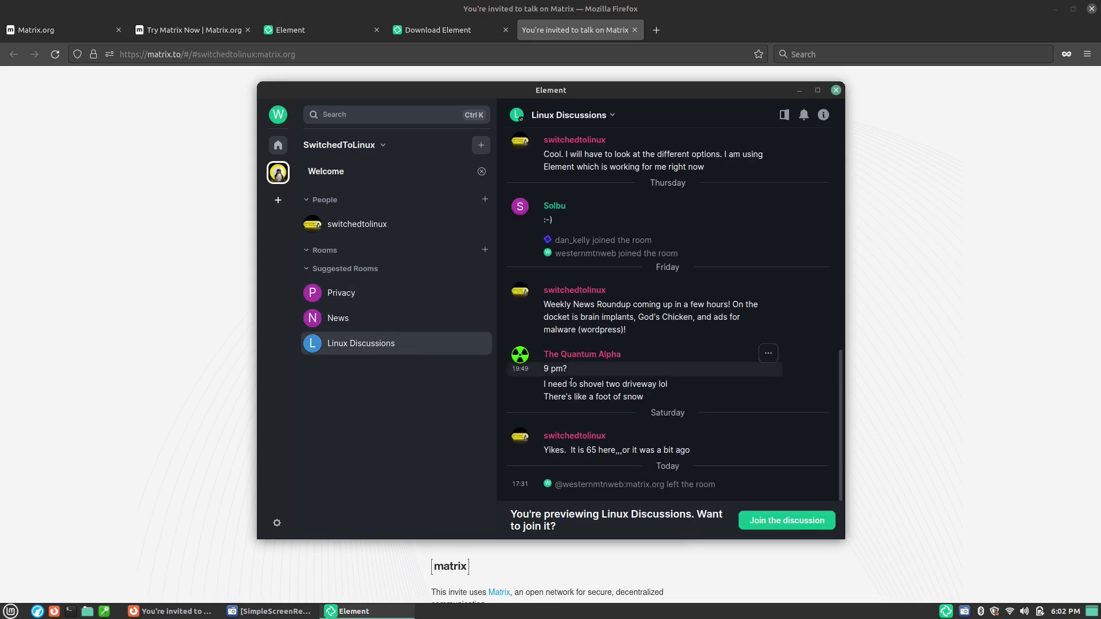
{"action": "left_click", "coordinate": [785, 523]}
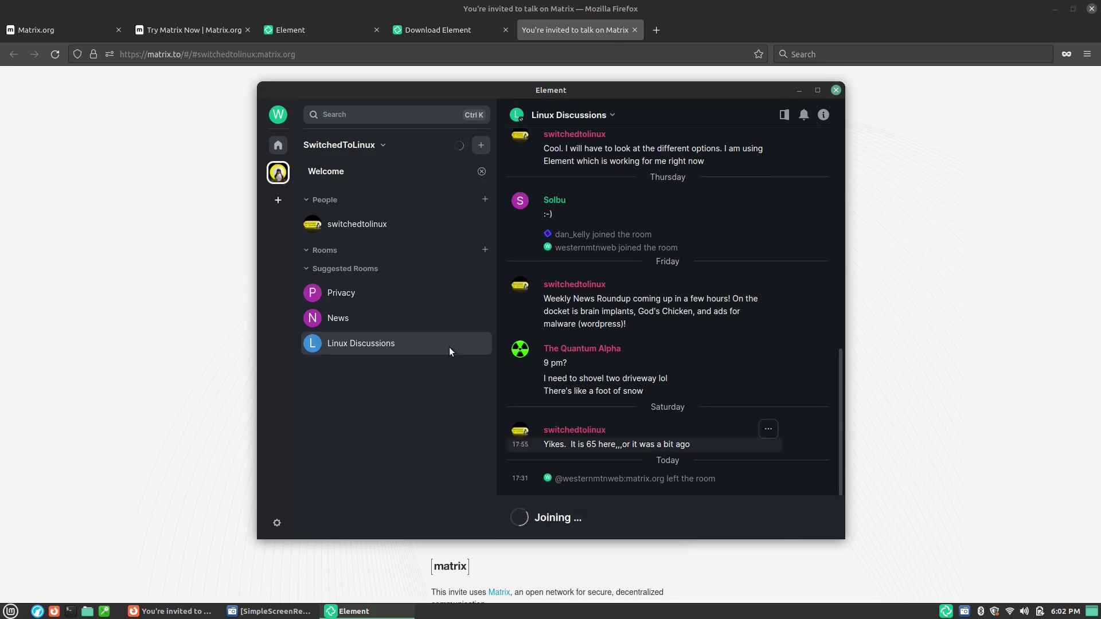
{"action": "left_click", "coordinate": [338, 317]}
{"action": "left_click", "coordinate": [814, 524]}
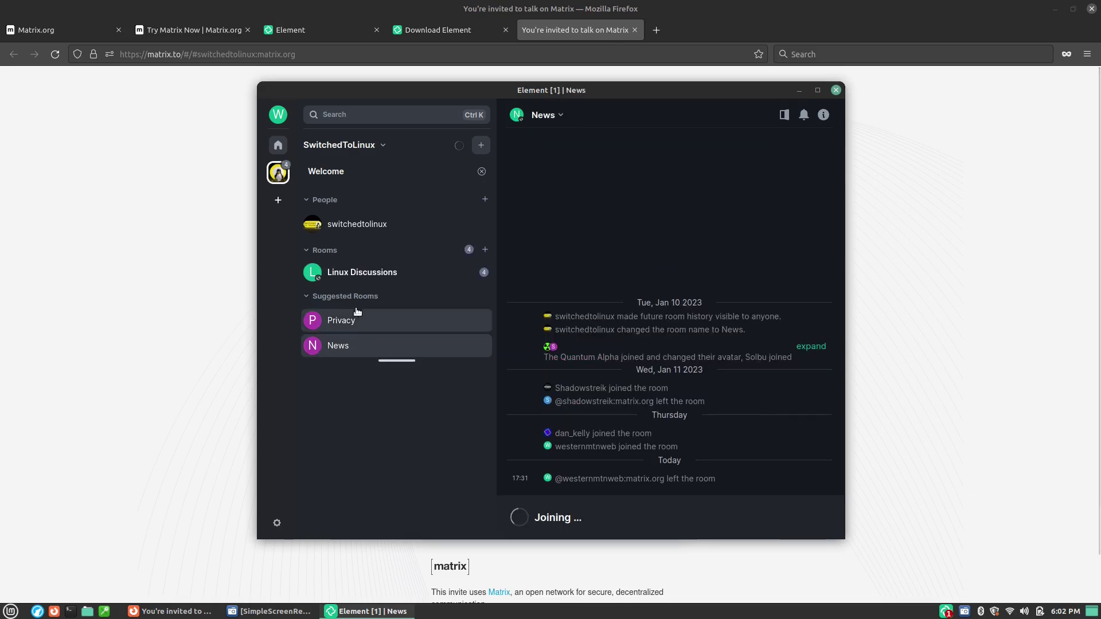
{"action": "left_click", "coordinate": [350, 347]}
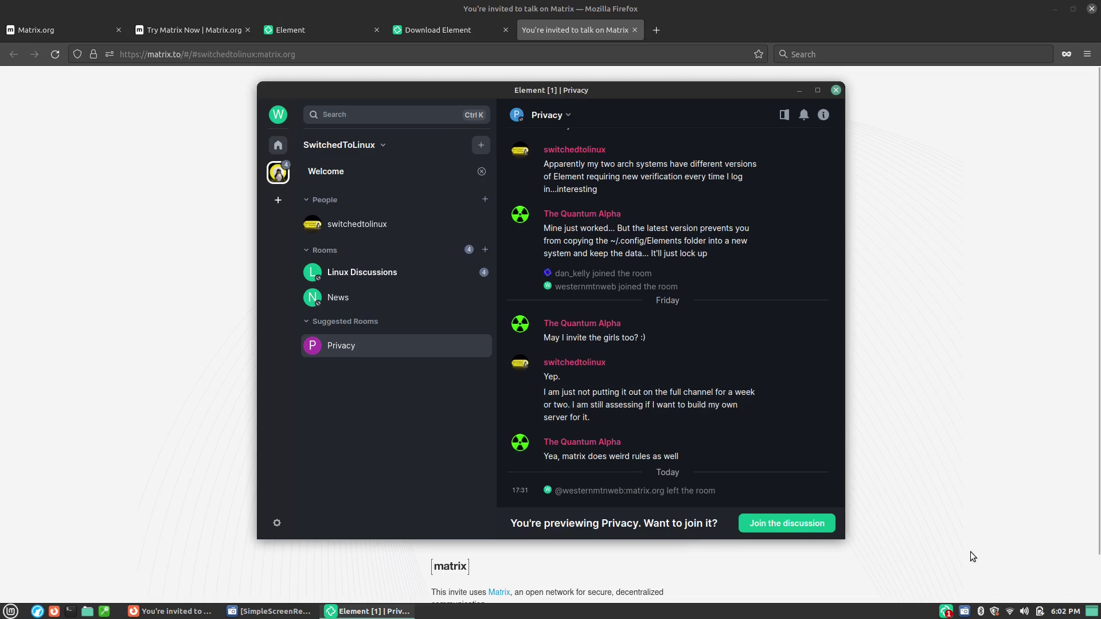
{"action": "left_click", "coordinate": [817, 524]}
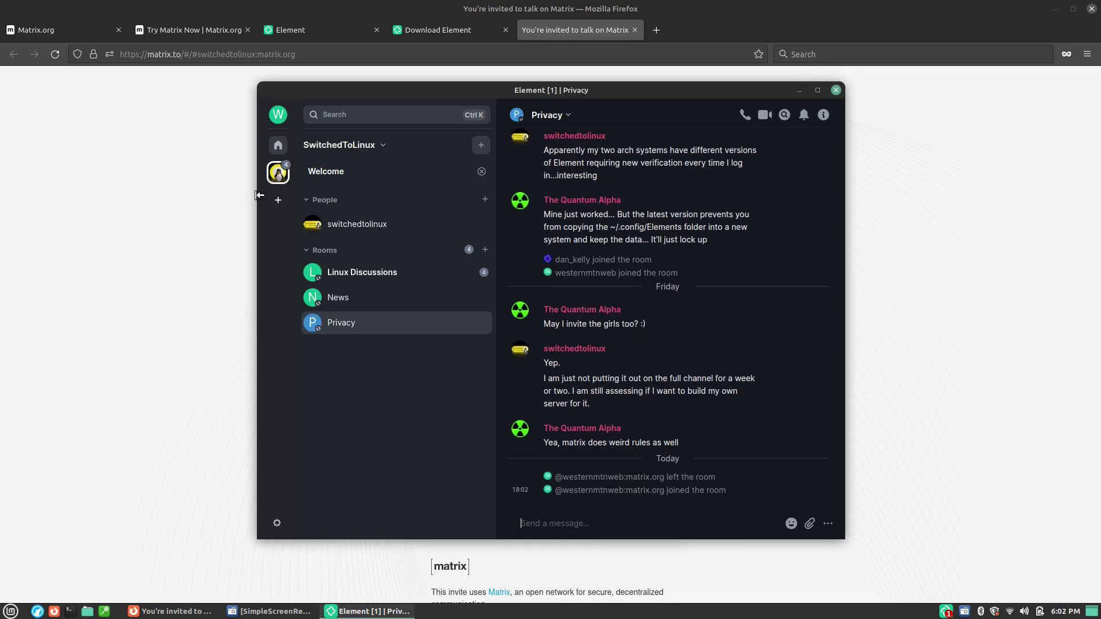
Join the Tin Foil Hat Time room from the SwitchedToLinux space home and expand the full room list
{"action": "left_click", "coordinate": [274, 182]}
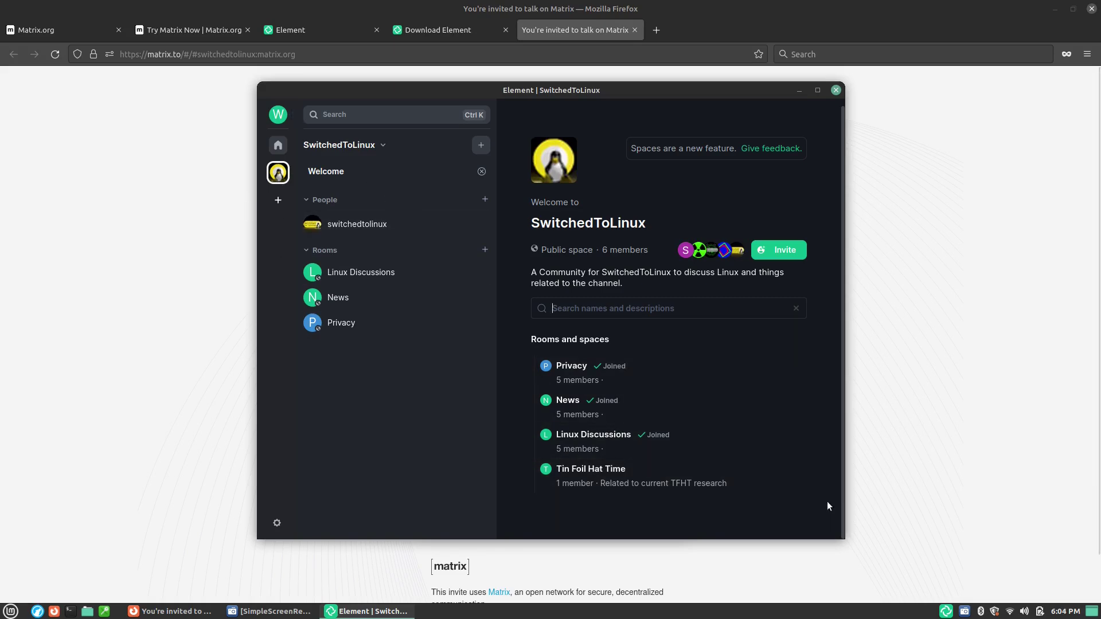
{"action": "left_click", "coordinate": [779, 476]}
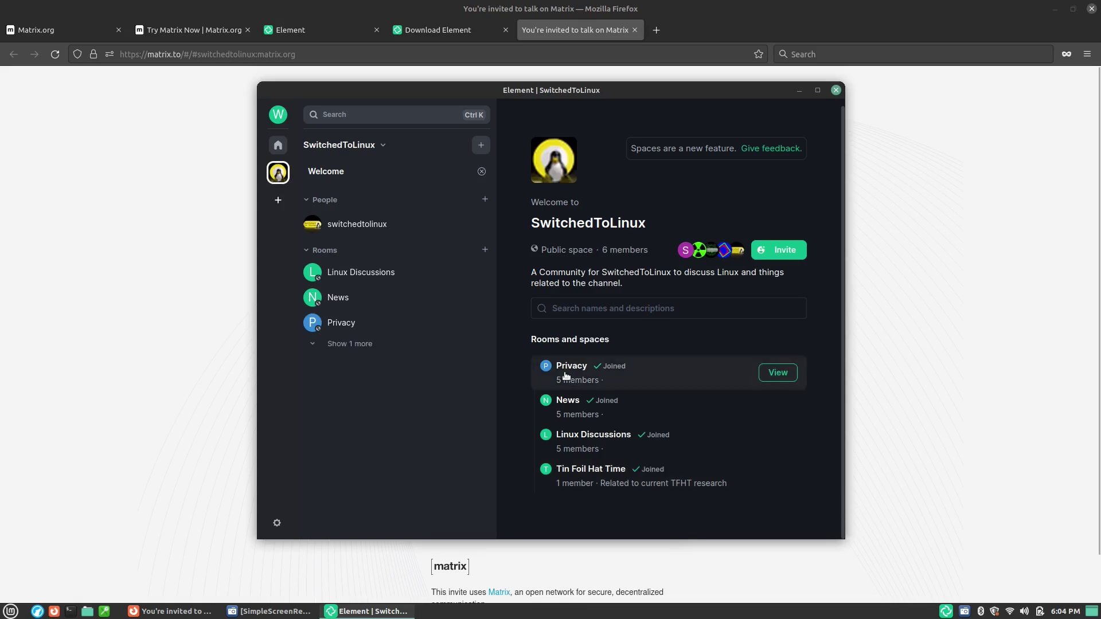
{"action": "left_click", "coordinate": [314, 345]}
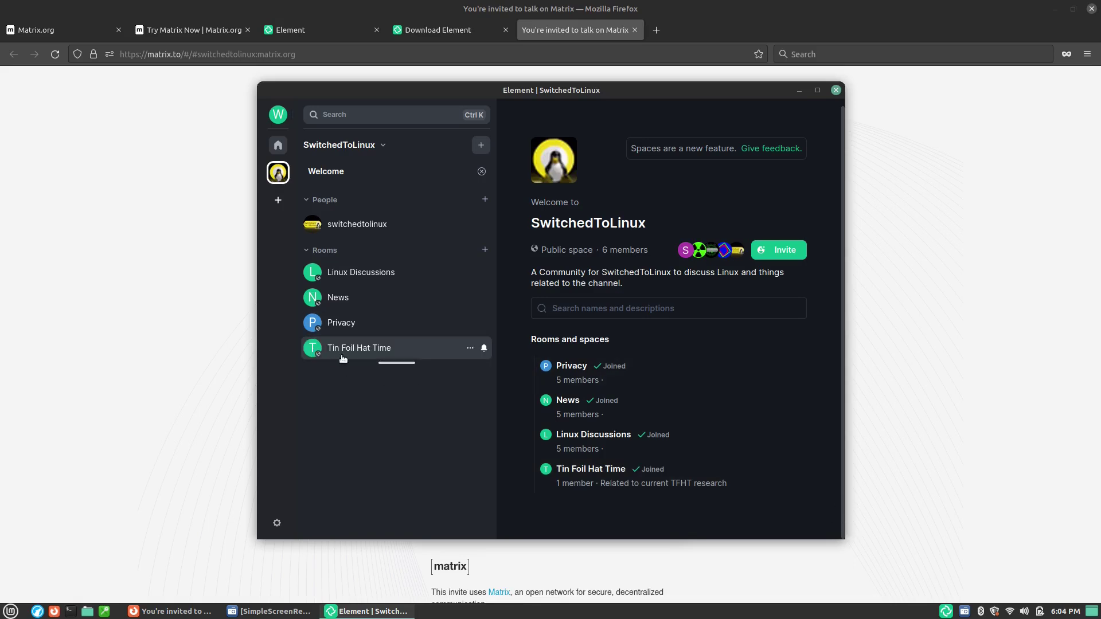
Look through the conversations in the Tin Foil Hat Time, Privacy, News and Linux Discussions rooms
{"action": "left_click", "coordinate": [369, 347]}
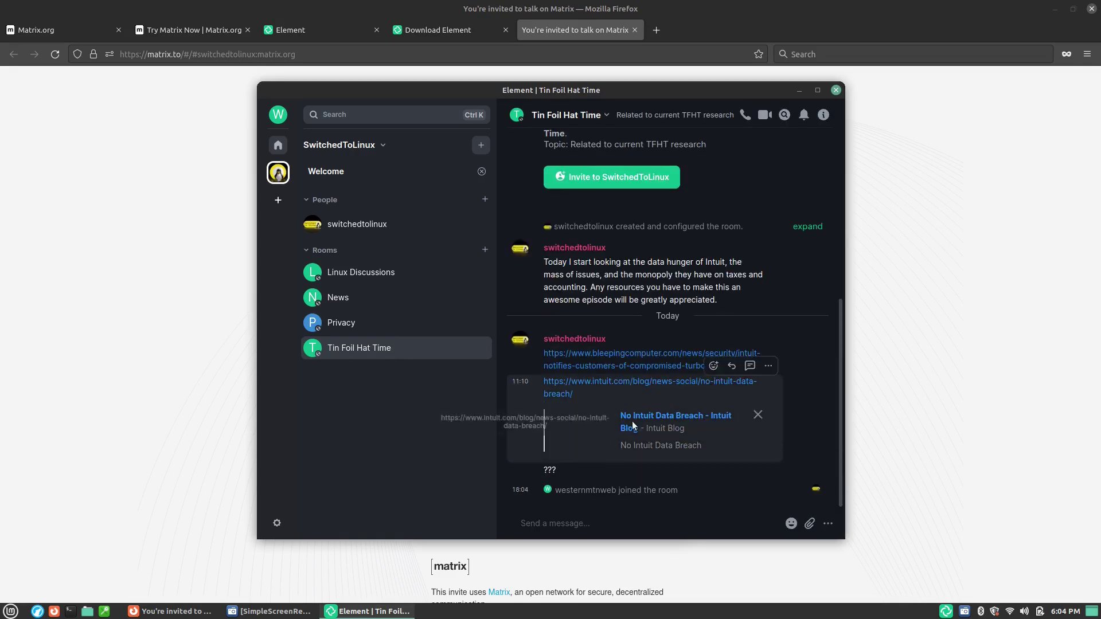
{"action": "scroll", "coordinate": [675, 384], "scroll_direction": "up", "scroll_amount": 3}
{"action": "scroll", "coordinate": [675, 382], "scroll_direction": "down", "scroll_amount": 5}
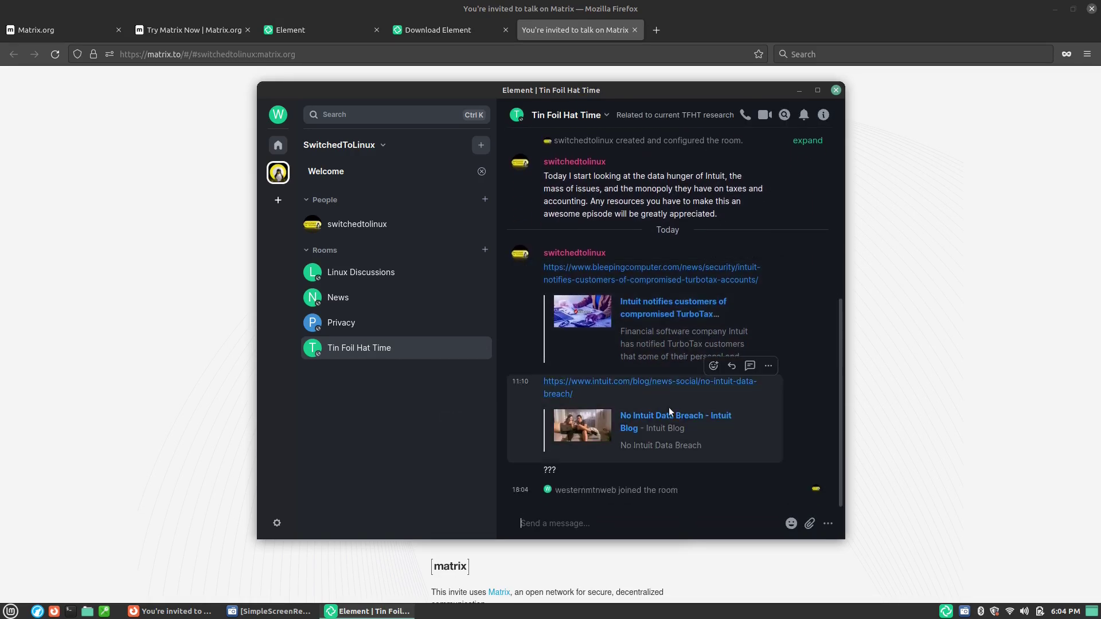
{"action": "left_click", "coordinate": [355, 324]}
{"action": "left_click", "coordinate": [350, 299]}
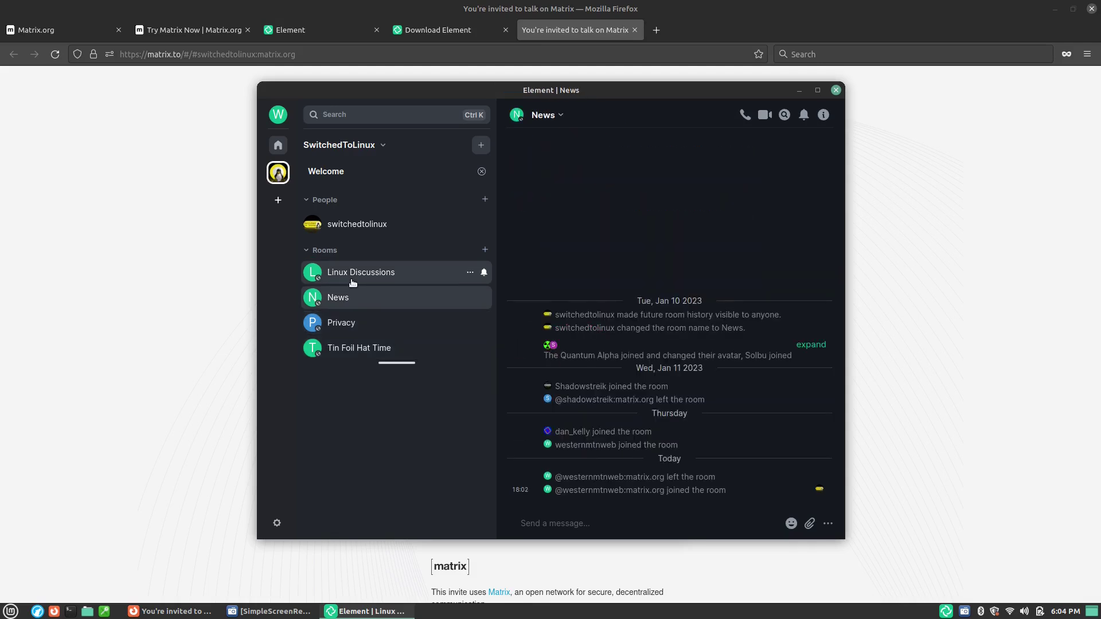
{"action": "left_click", "coordinate": [352, 282]}
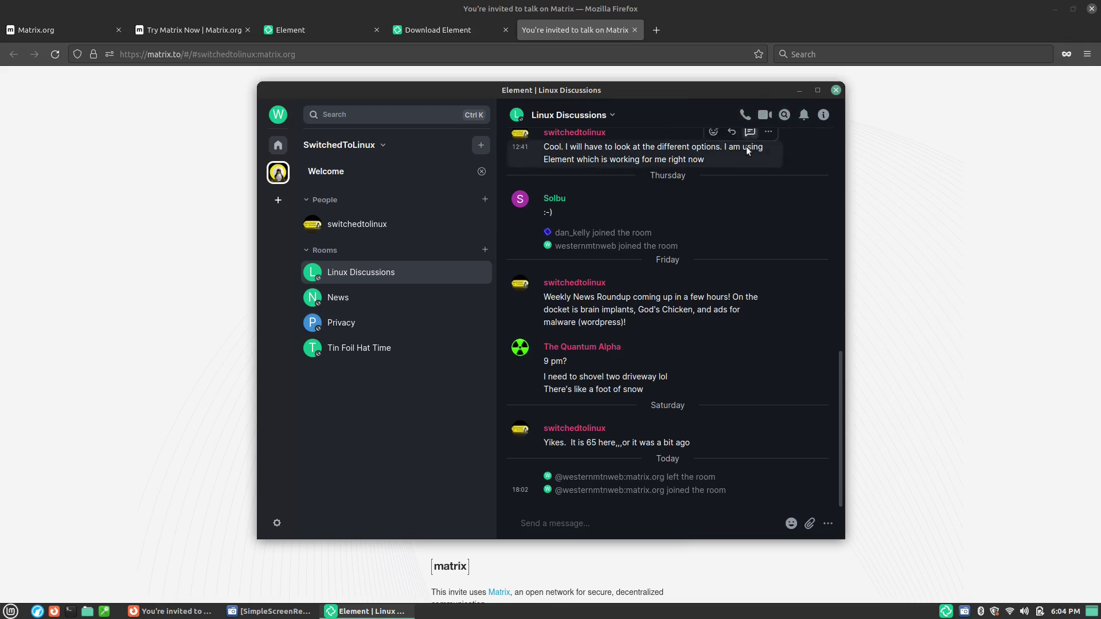
Show the notifications beside the direct chat with switchedtolinux and maximize the Element window
{"action": "left_click", "coordinate": [358, 230]}
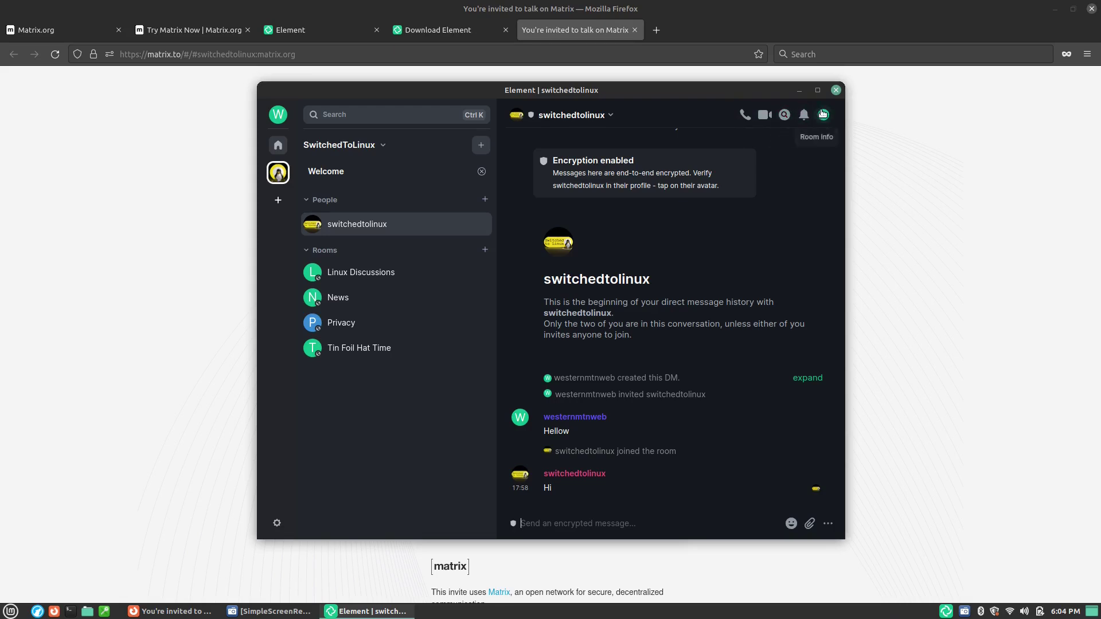
{"action": "left_click", "coordinate": [803, 114]}
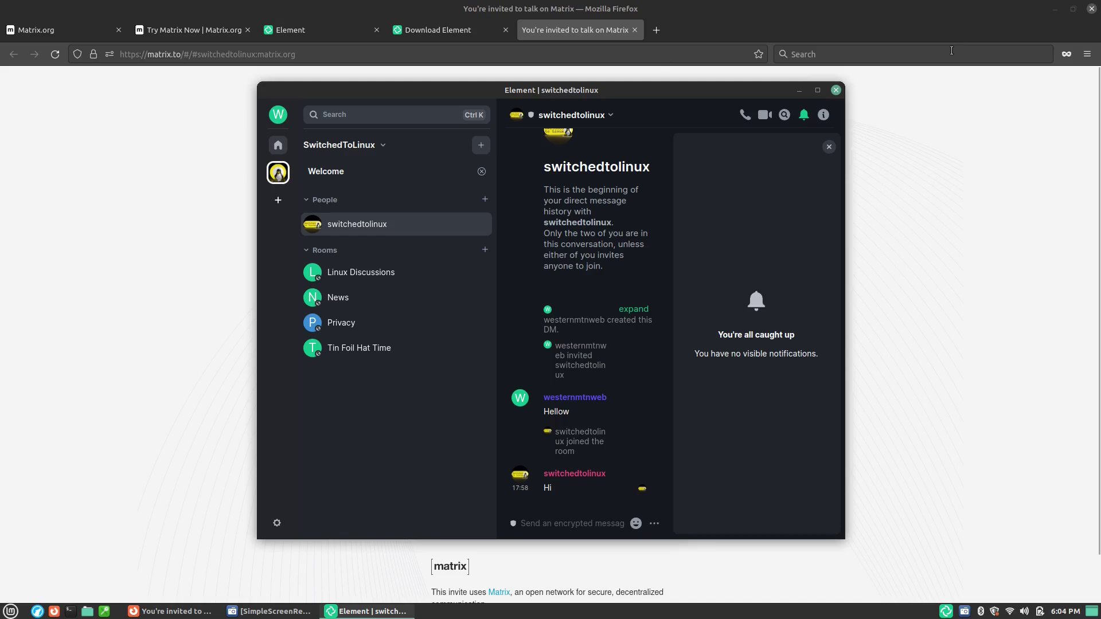
{"action": "left_click", "coordinate": [818, 90]}
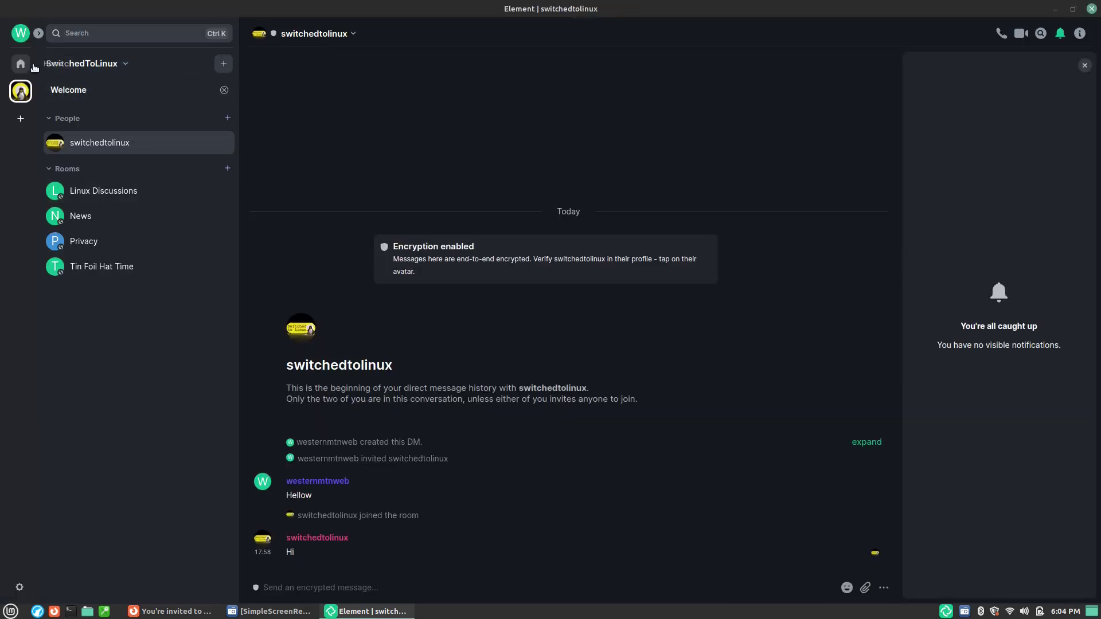
Open all settings and examine the General page, from the profile and account options down to account deactivation
{"action": "left_click", "coordinate": [25, 33]}
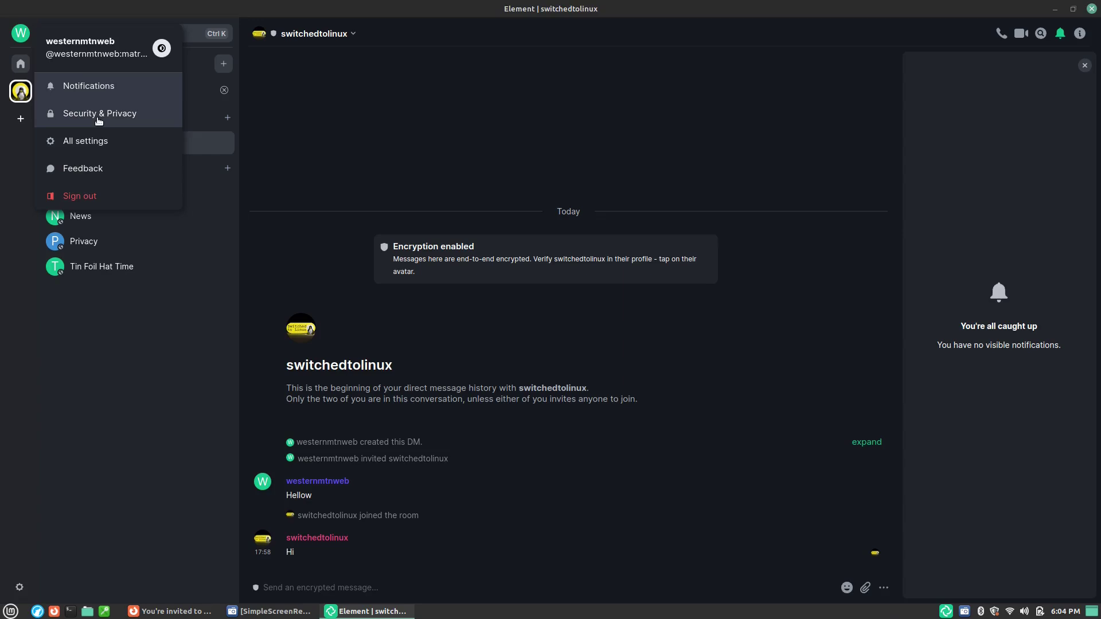
{"action": "left_click", "coordinate": [96, 141]}
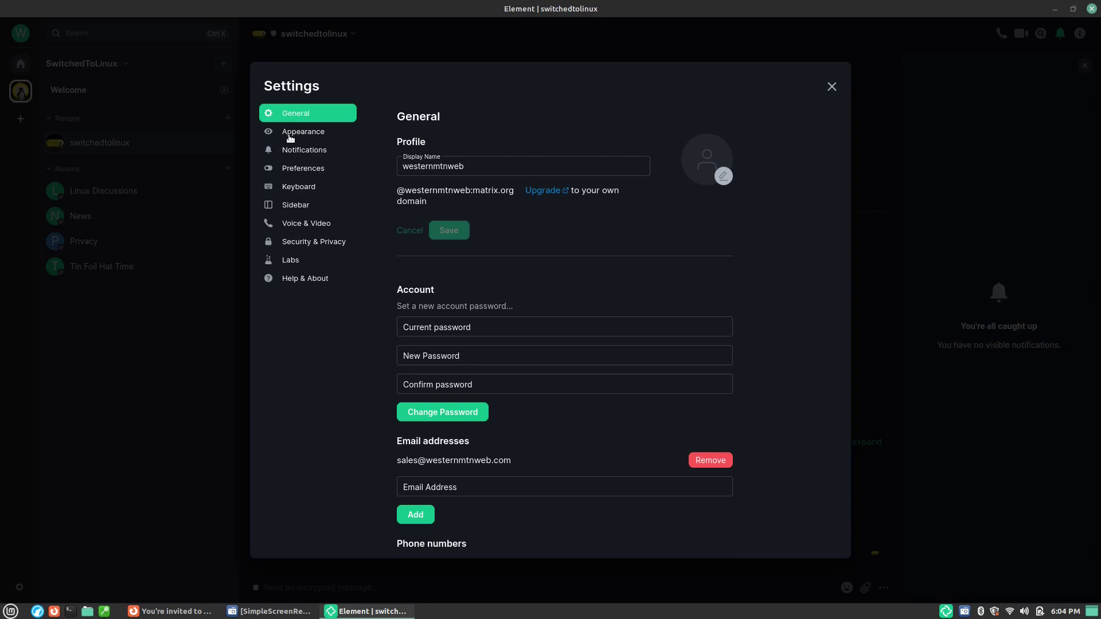
{"action": "scroll", "coordinate": [620, 210], "scroll_direction": "down", "scroll_amount": 1}
{"action": "scroll", "coordinate": [620, 210], "scroll_direction": "down", "scroll_amount": 3}
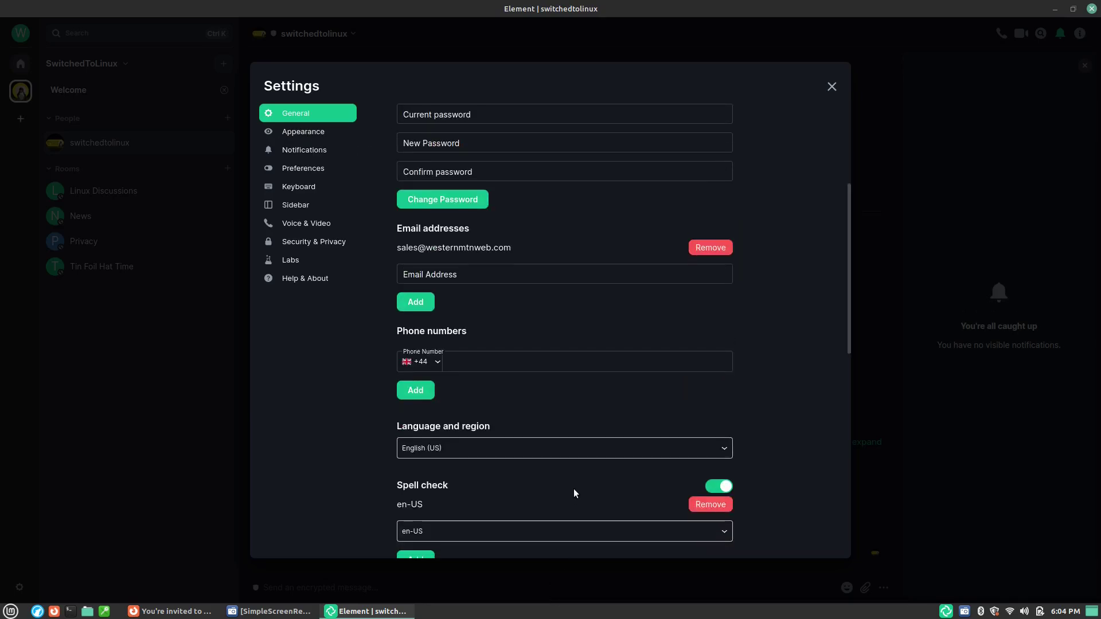
{"action": "scroll", "coordinate": [573, 490], "scroll_direction": "down", "scroll_amount": 5}
{"action": "scroll", "coordinate": [573, 517], "scroll_direction": "down", "scroll_amount": 3}
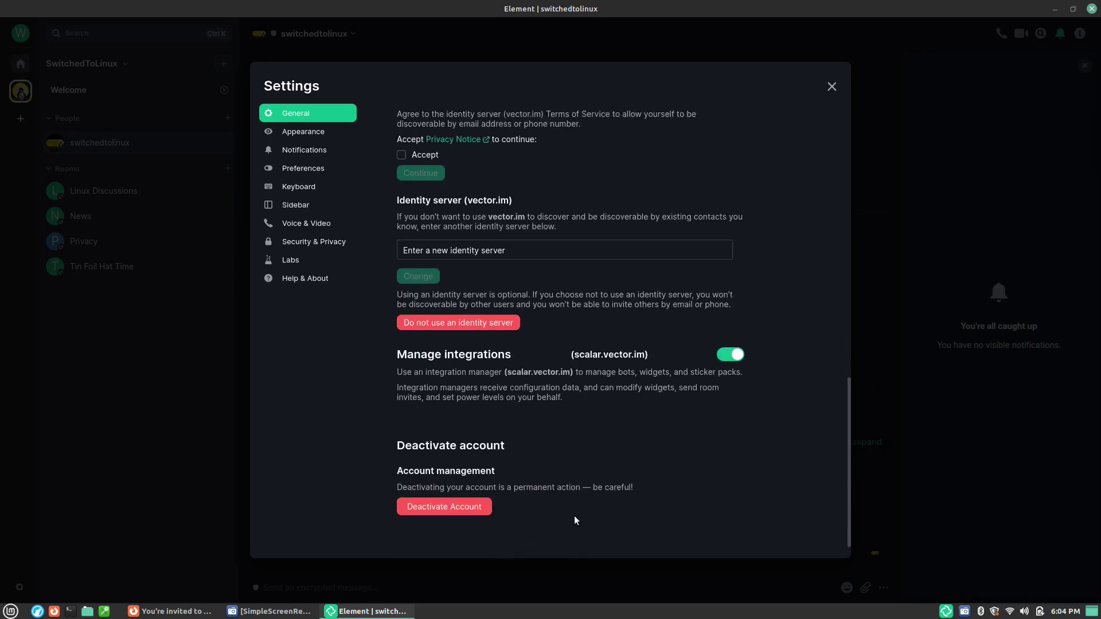
{"action": "scroll", "coordinate": [574, 515], "scroll_direction": "up", "scroll_amount": 10}
In the Appearance settings, turn off matching the system theme and choose the Dark theme
{"action": "left_click", "coordinate": [298, 131]}
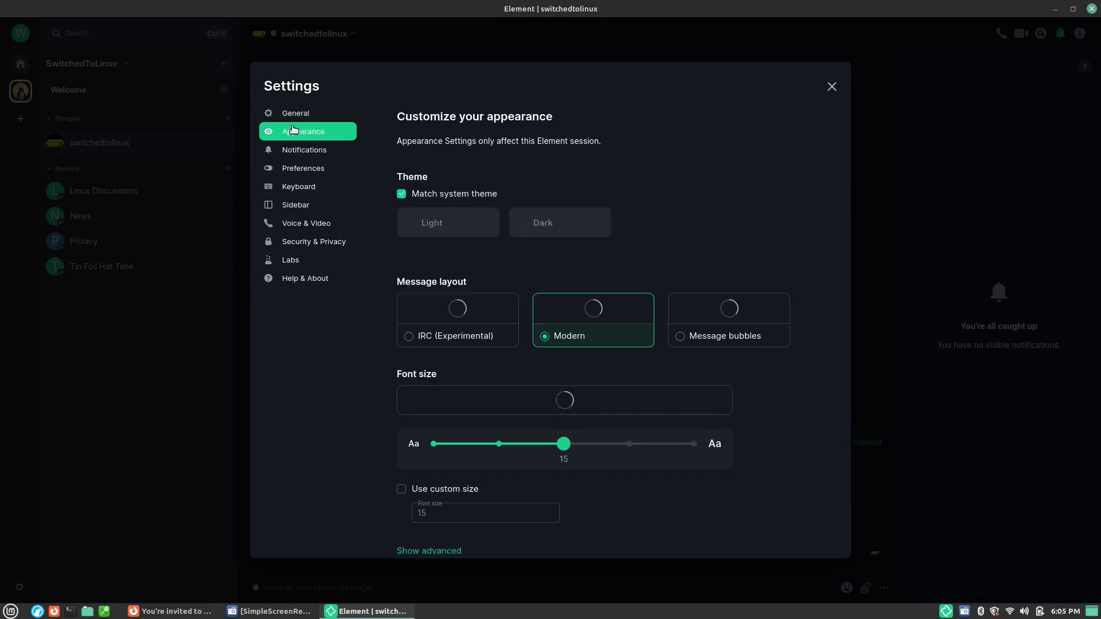
{"action": "left_click", "coordinate": [401, 194]}
{"action": "left_click", "coordinate": [542, 217]}
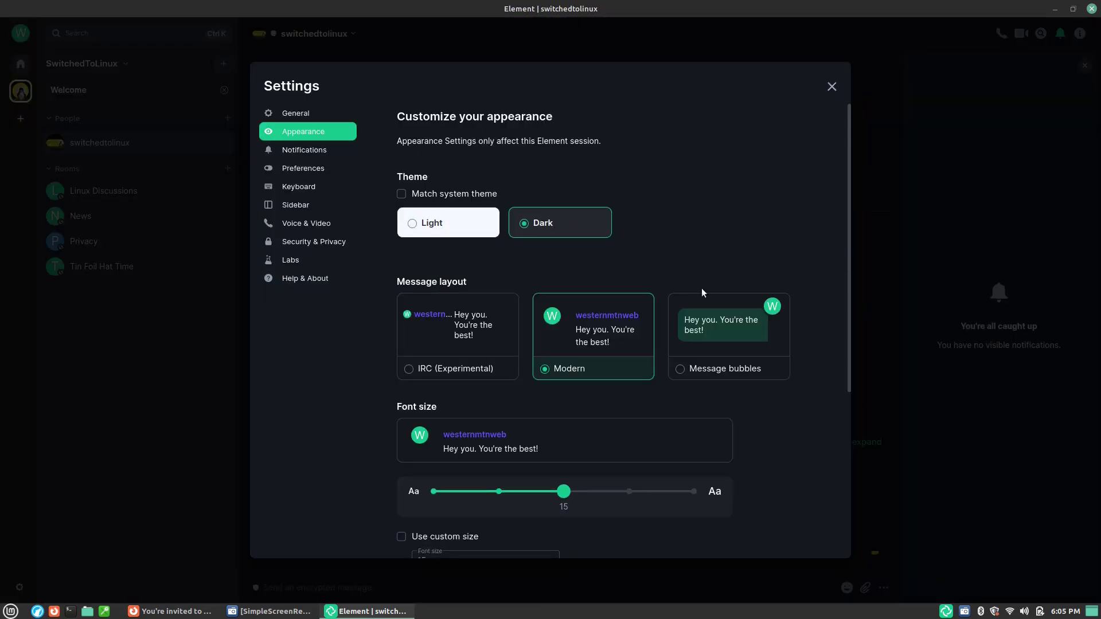
Try the Message bubbles and IRC (Experimental) message layouts, return to Modern, and review the font size options
{"action": "left_click", "coordinate": [732, 325]}
{"action": "left_click", "coordinate": [591, 330]}
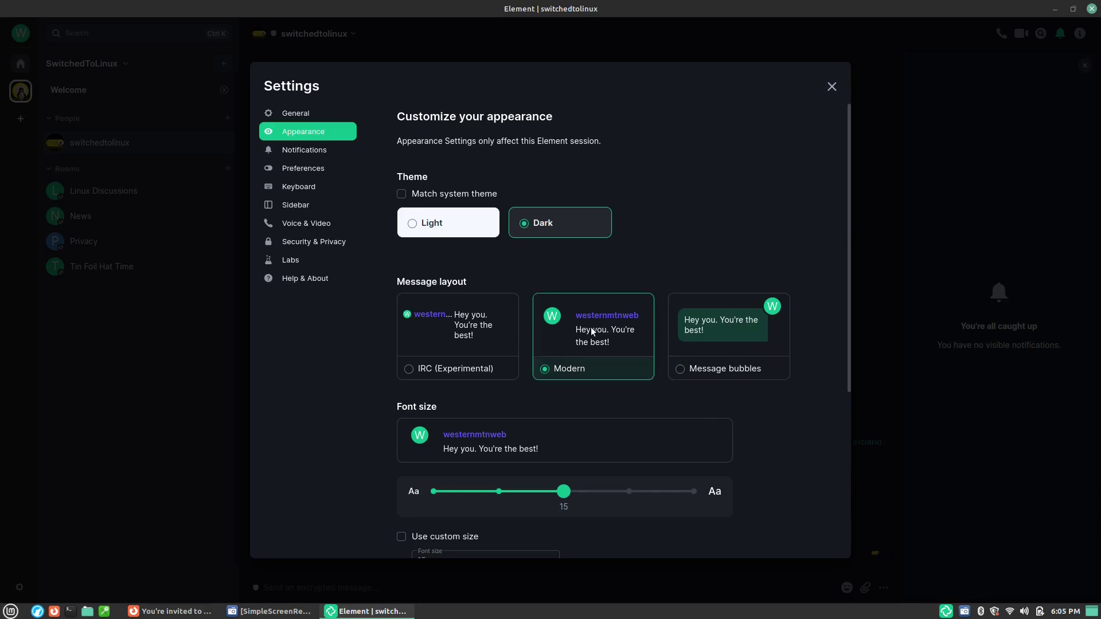
{"action": "left_click", "coordinate": [467, 337]}
{"action": "left_click", "coordinate": [635, 337]}
{"action": "scroll", "coordinate": [757, 367], "scroll_direction": "down", "scroll_amount": 3}
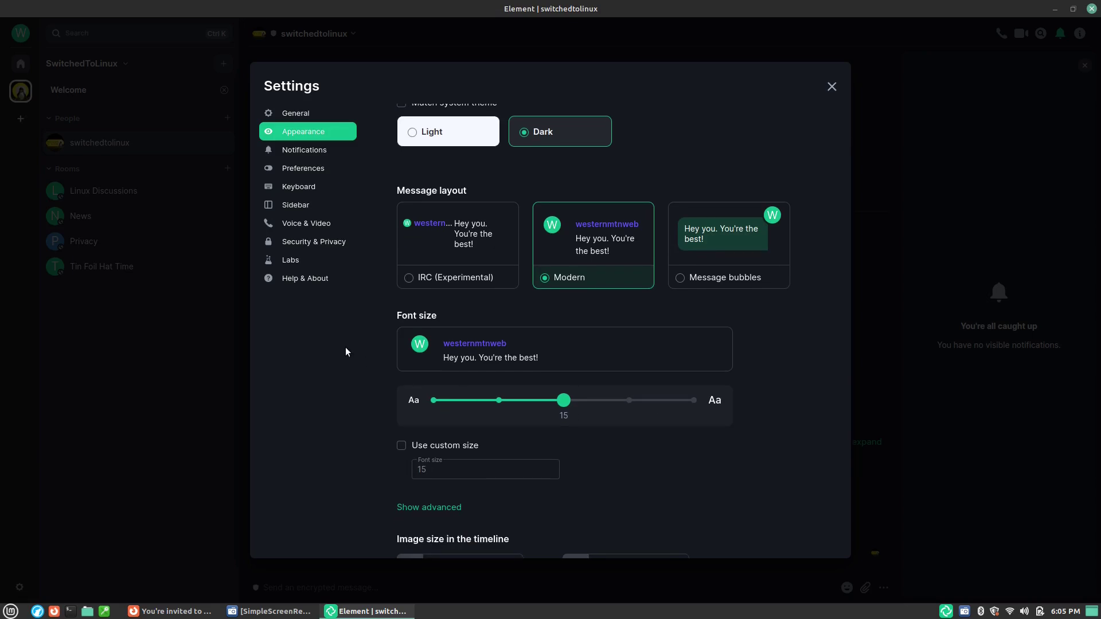
Examine the timeline image size options in the Appearance settings and the Notifications settings down to the notification targets
{"action": "scroll", "coordinate": [671, 415], "scroll_direction": "down", "scroll_amount": 6}
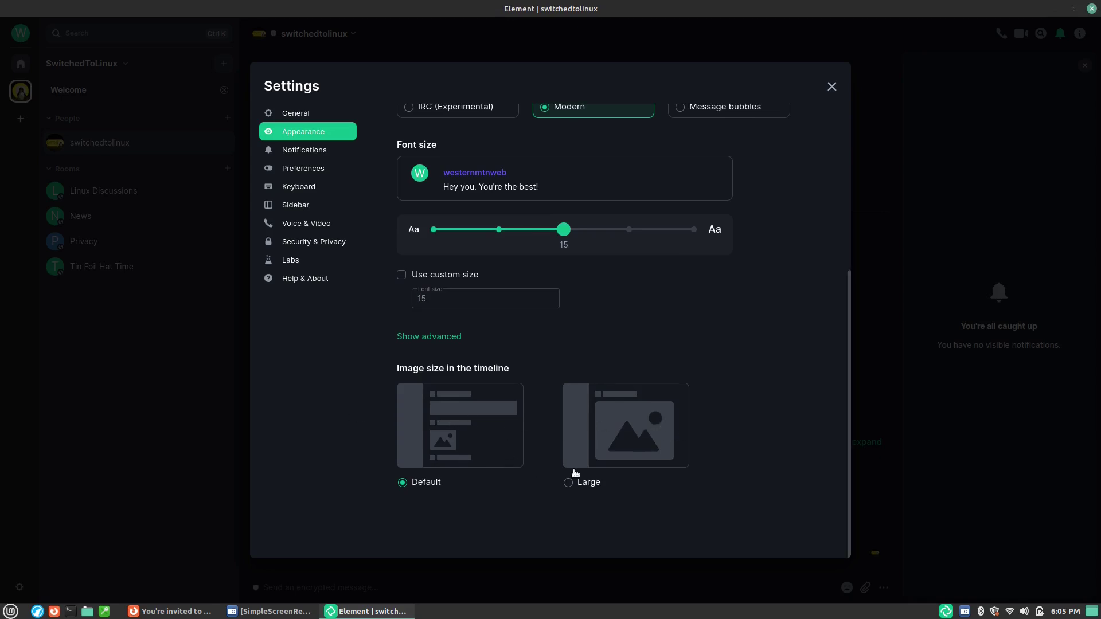
{"action": "scroll", "coordinate": [441, 208], "scroll_direction": "up", "scroll_amount": 3}
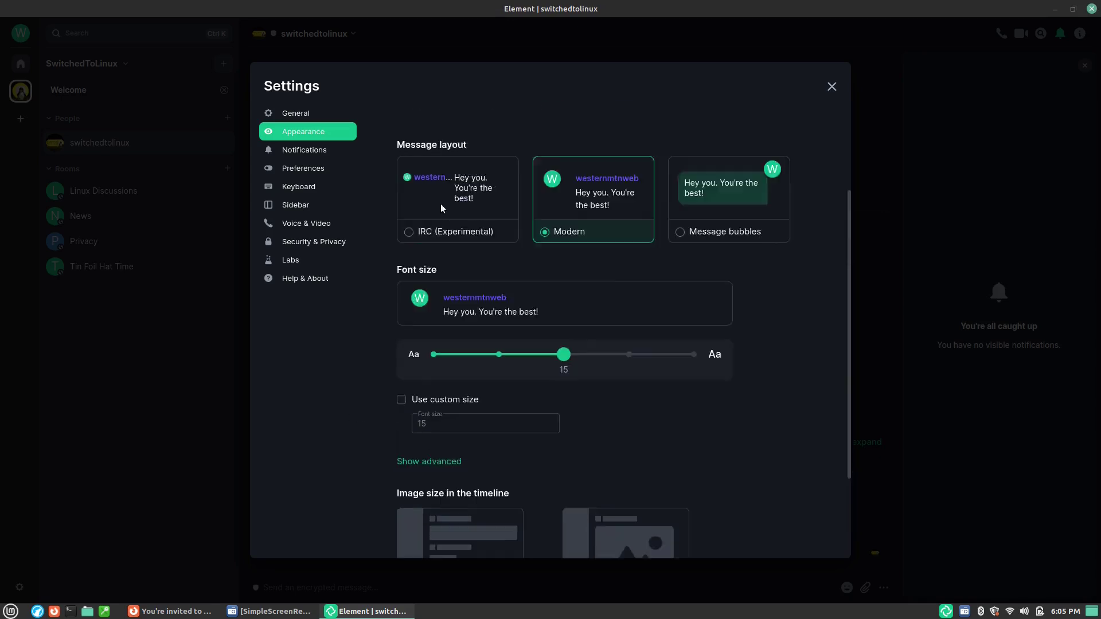
{"action": "left_click", "coordinate": [312, 152]}
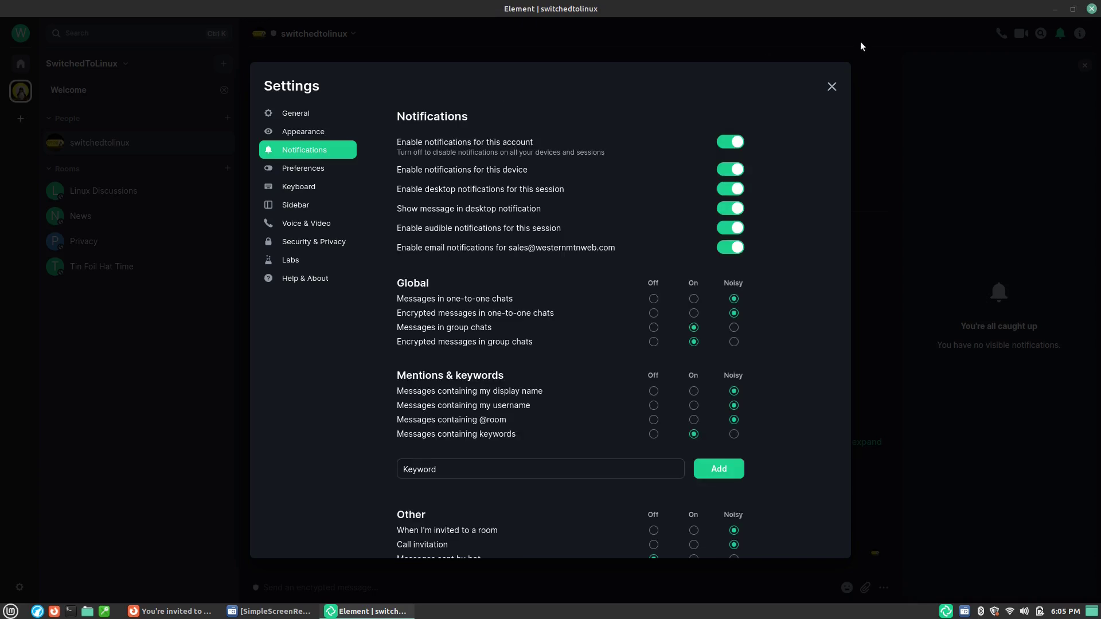
{"action": "scroll", "coordinate": [611, 364], "scroll_direction": "down", "scroll_amount": 3}
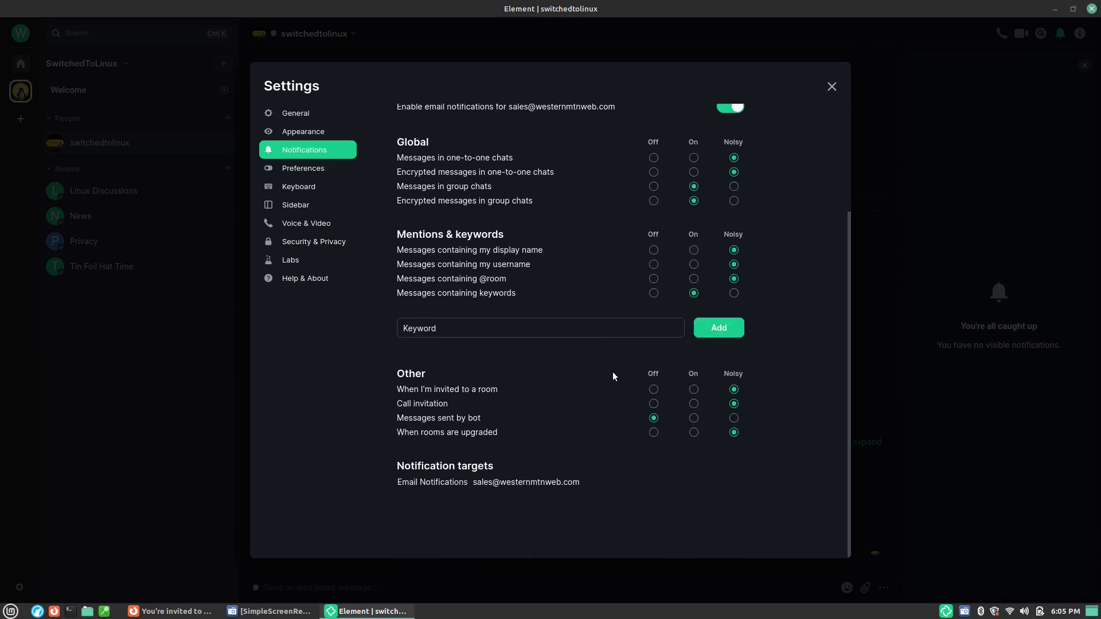
{"action": "scroll", "coordinate": [612, 372], "scroll_direction": "up", "scroll_amount": 3}
Review the Preferences settings for the room list, spaces and presence, and the Voice & Video settings
{"action": "left_click", "coordinate": [329, 172]}
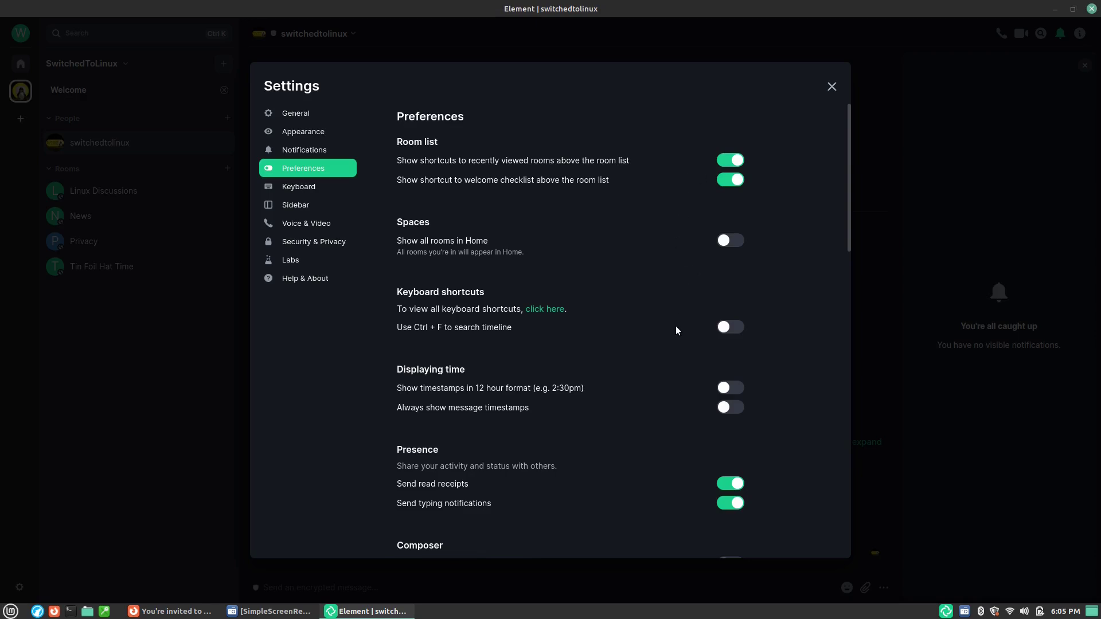
{"action": "scroll", "coordinate": [677, 329], "scroll_direction": "down", "scroll_amount": 2}
{"action": "scroll", "coordinate": [680, 338], "scroll_direction": "up", "scroll_amount": 2}
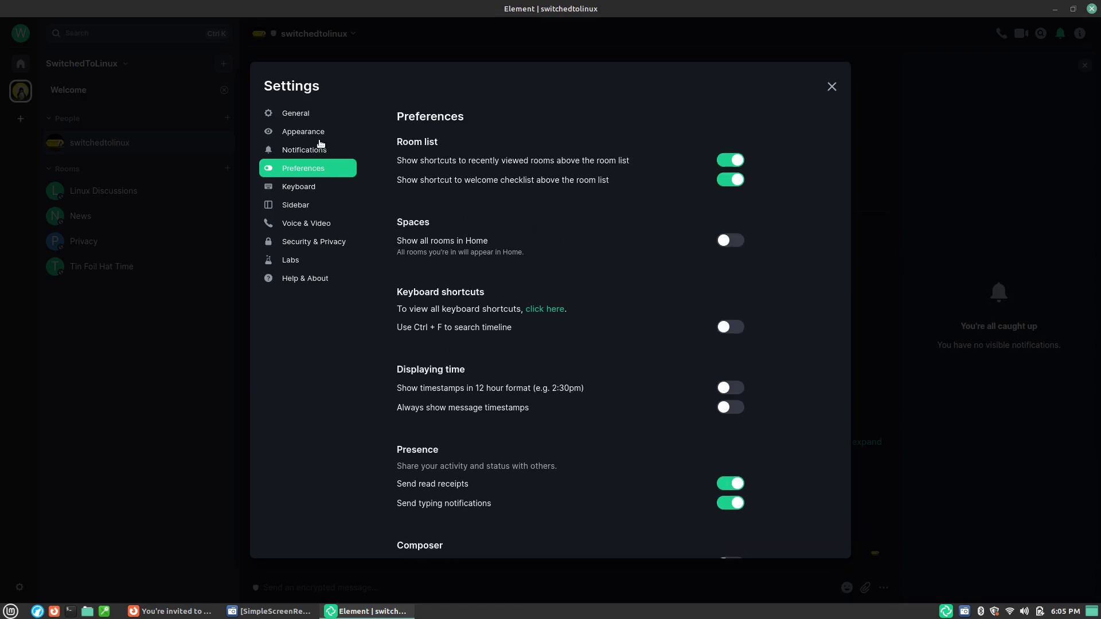
{"action": "left_click", "coordinate": [313, 225]}
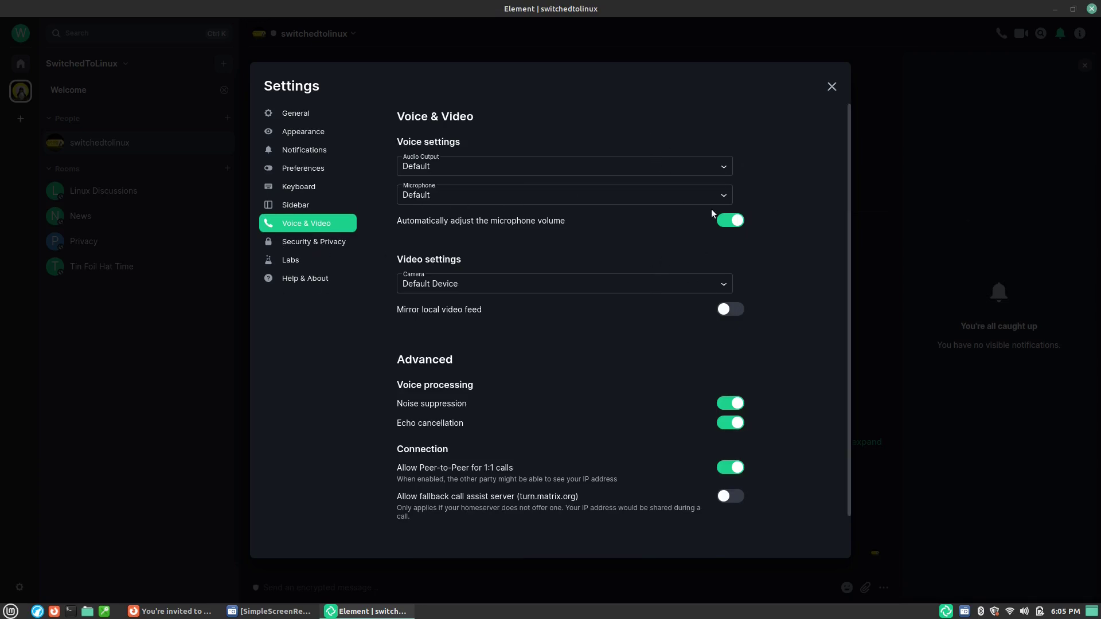
Close the settings and show the SwitchedToLinux space's home page with its rooms
{"action": "left_click", "coordinate": [832, 87]}
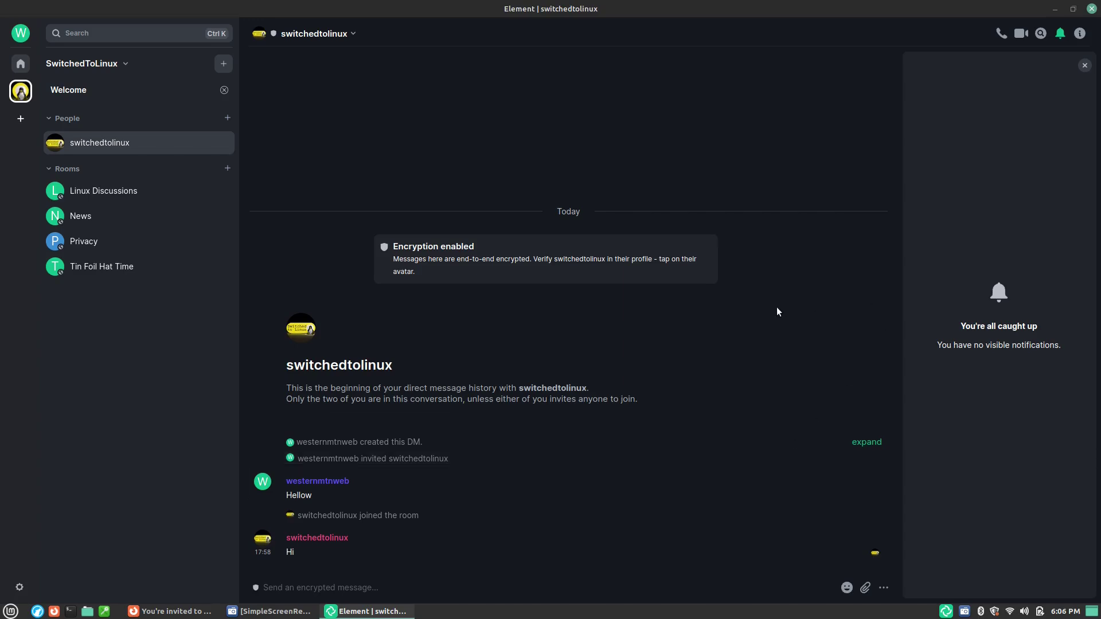
{"action": "left_click", "coordinate": [21, 91]}
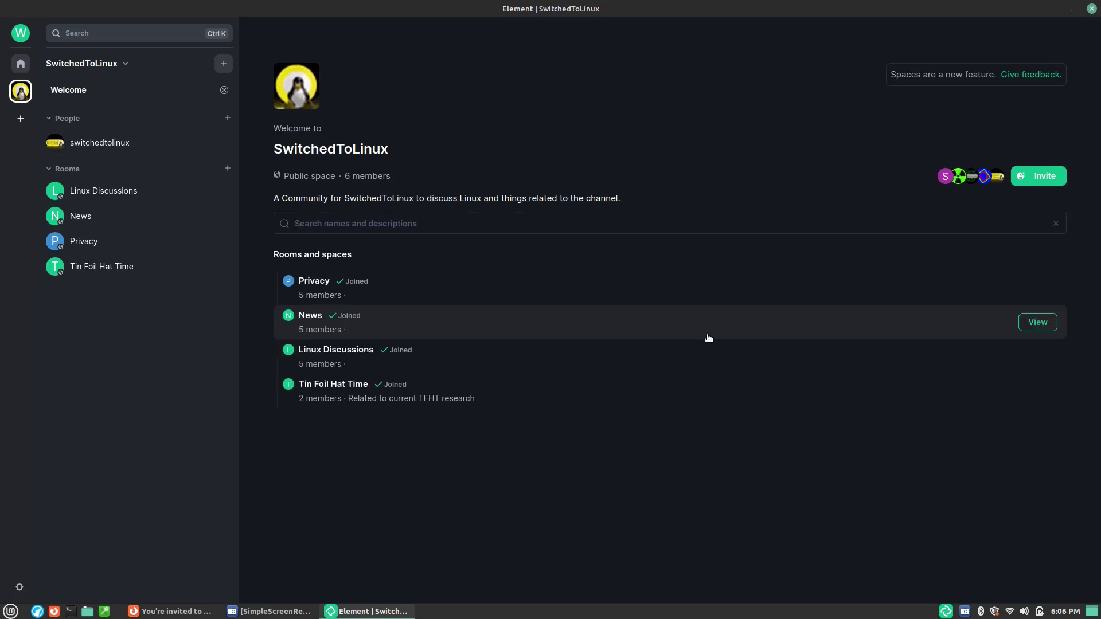